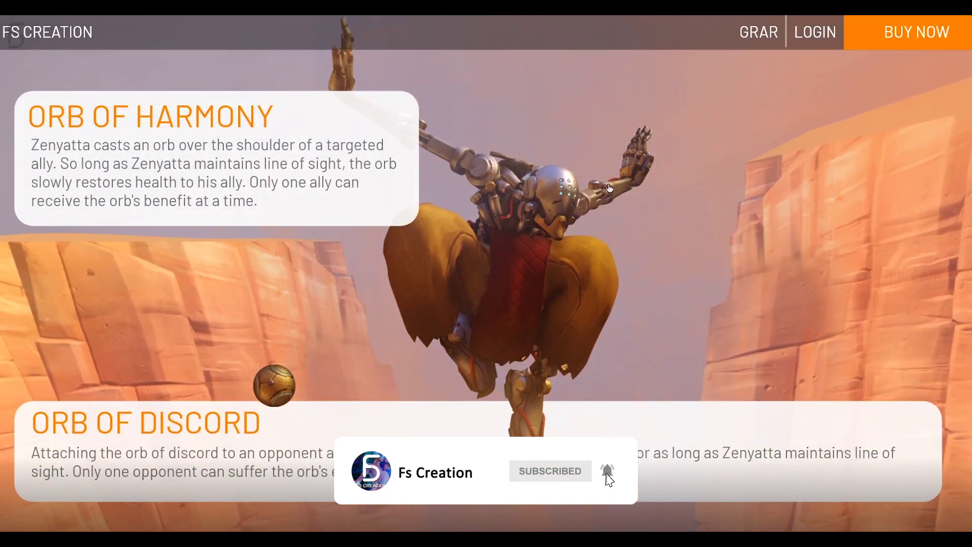
{"action": "left_click", "coordinate": [608, 185]}
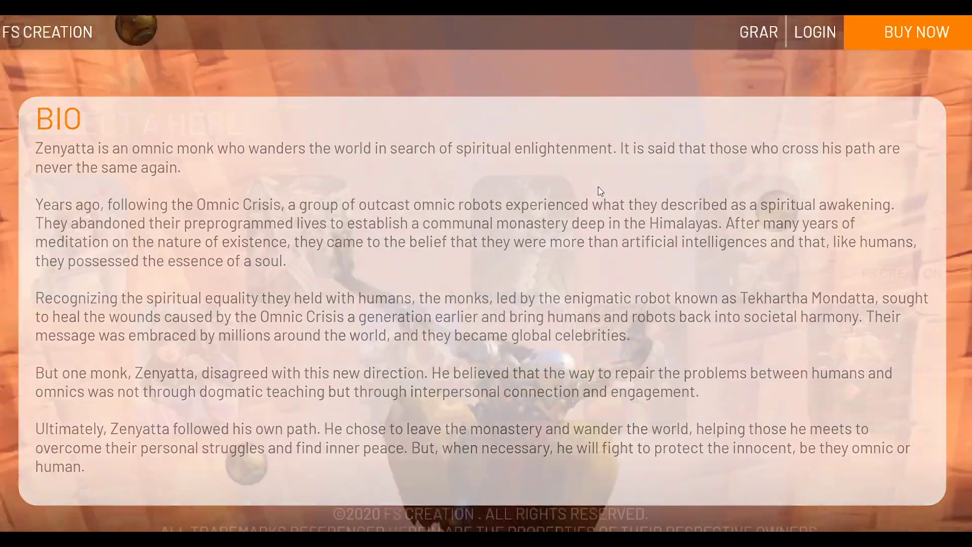
{"action": "scroll", "coordinate": [599, 191], "scroll_direction": "down", "scroll_amount": 1}
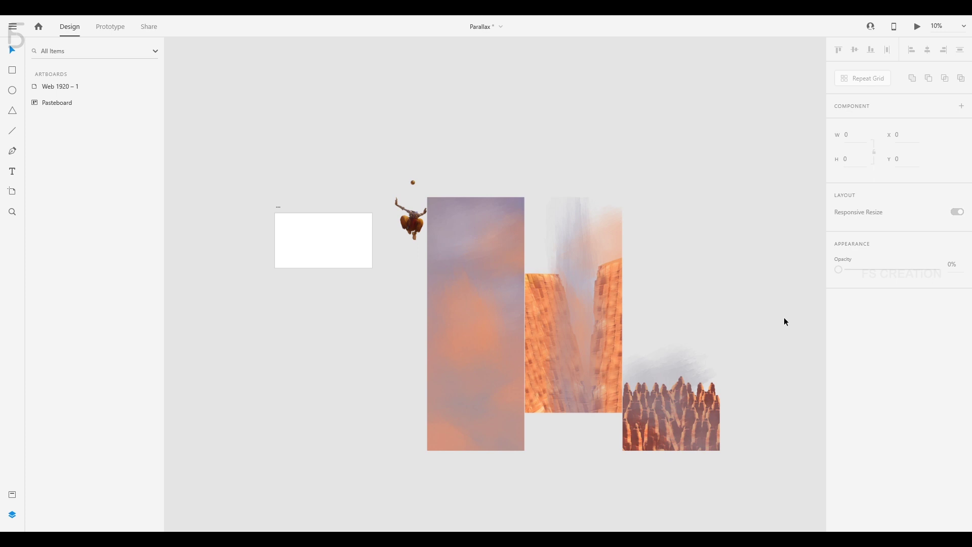
Send the bg image behind the other layers and place layer1 on top of it, aligned with its edges
{"action": "left_click", "coordinate": [507, 290]}
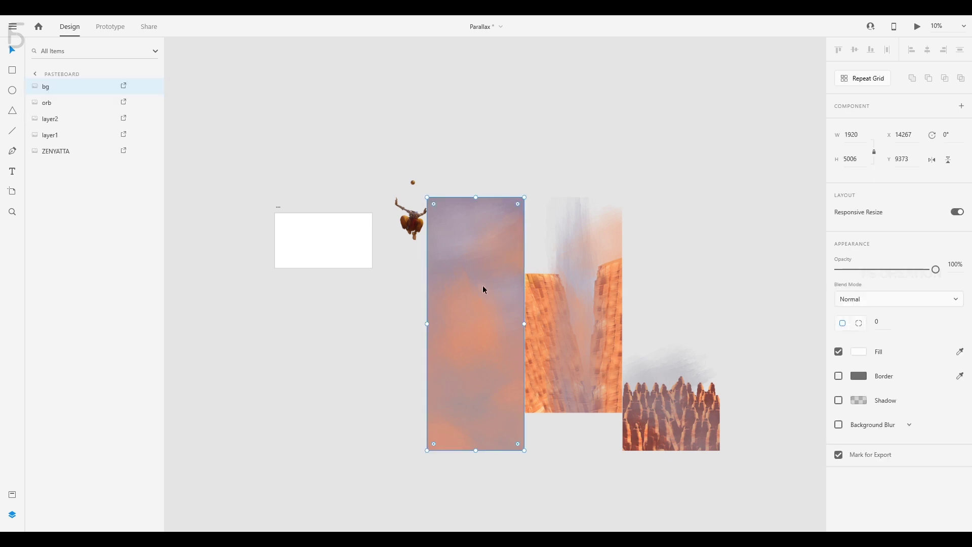
{"action": "left_click_drag", "start_coordinate": [45, 86], "coordinate": [66, 230]}
{"action": "left_click", "coordinate": [544, 305]}
{"action": "left_click_drag", "start_coordinate": [557, 310], "coordinate": [459, 301]}
{"action": "left_click", "coordinate": [555, 295]}
Position the ZENYATTA figure and the orb over the upper part of the background
{"action": "left_click", "coordinate": [406, 228]}
{"action": "left_click_drag", "start_coordinate": [407, 230], "coordinate": [481, 233]}
{"action": "left_click_drag", "start_coordinate": [413, 182], "coordinate": [441, 211]}
{"action": "scroll", "coordinate": [474, 181], "scroll_direction": "up", "scroll_amount": 1}
Duplicate the orb repeatedly down the background, scattering the copies on alternating sides to just below its lower edge
{"action": "left_click_drag", "start_coordinate": [410, 148], "coordinate": [503, 174], "text": "alt"}
{"action": "left_click_drag", "start_coordinate": [503, 175], "coordinate": [503, 264], "text": "alt"}
{"action": "left_click_drag", "start_coordinate": [503, 264], "coordinate": [501, 349], "text": "alt"}
{"action": "left_click_drag", "start_coordinate": [500, 348], "coordinate": [430, 413], "text": "alt"}
{"action": "left_click_drag", "start_coordinate": [430, 413], "coordinate": [503, 460], "text": "alt"}
{"action": "left_click_drag", "start_coordinate": [504, 460], "coordinate": [411, 513], "text": "alt"}
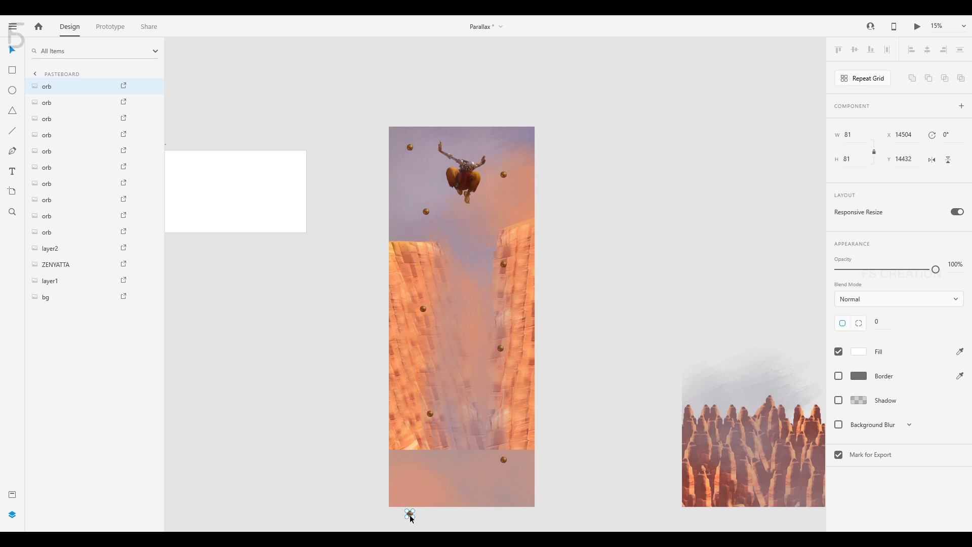
Select all the orbs and copy the set below the background to extend the orb trail downward
{"action": "key", "text": "ctrl+d"}
{"action": "scroll", "coordinate": [544, 202], "scroll_direction": "down", "scroll_amount": 2}
{"action": "key", "text": "ctrl+z"}
{"action": "left_click", "coordinate": [66, 232]}
{"action": "left_click", "coordinate": [69, 87], "text": "shift"}
{"action": "scroll", "coordinate": [489, 219], "scroll_direction": "down", "scroll_amount": 10}
{"action": "left_click_drag", "start_coordinate": [509, 231], "coordinate": [524, 483], "text": "alt"}
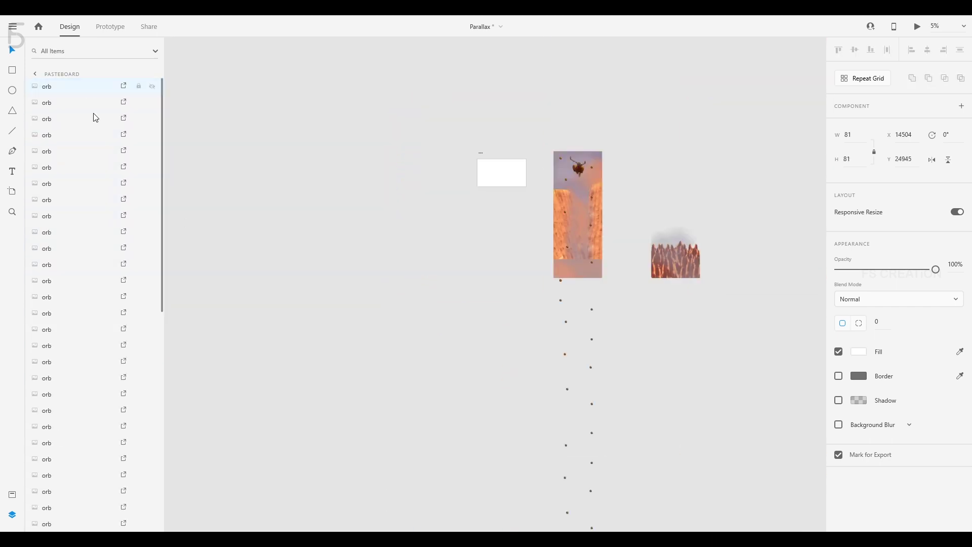
Group all the orb layers and name the group orb
{"action": "scroll", "coordinate": [101, 227], "scroll_direction": "down", "scroll_amount": 8}
{"action": "scroll", "coordinate": [104, 255], "scroll_direction": "down", "scroll_amount": 1}
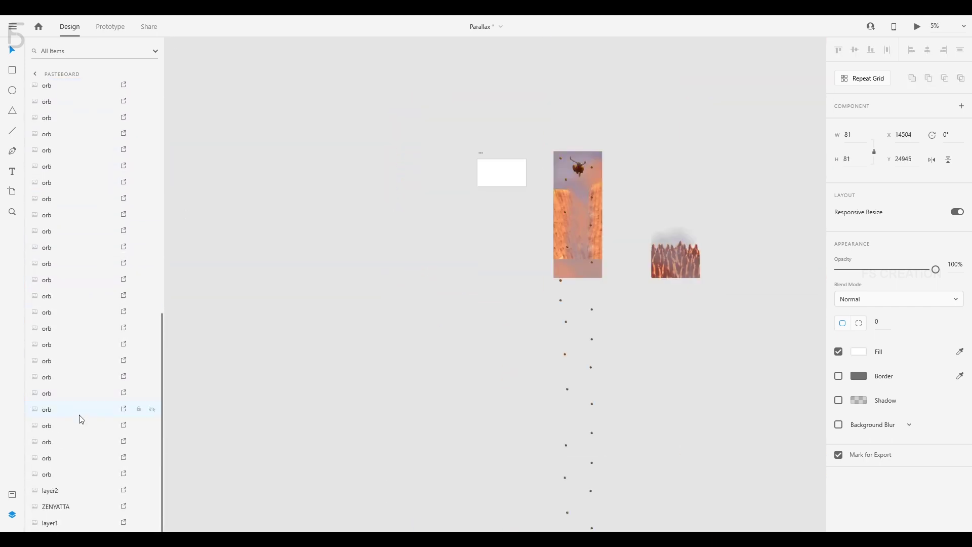
{"action": "left_click", "coordinate": [60, 479], "text": "shift"}
{"action": "key", "text": "ctrl+g"}
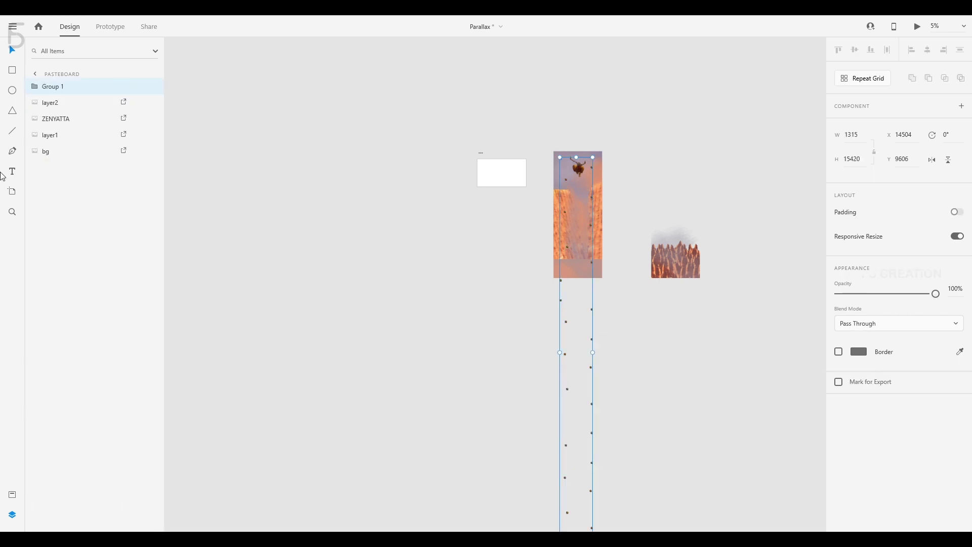
{"action": "double_click", "coordinate": [58, 86]}
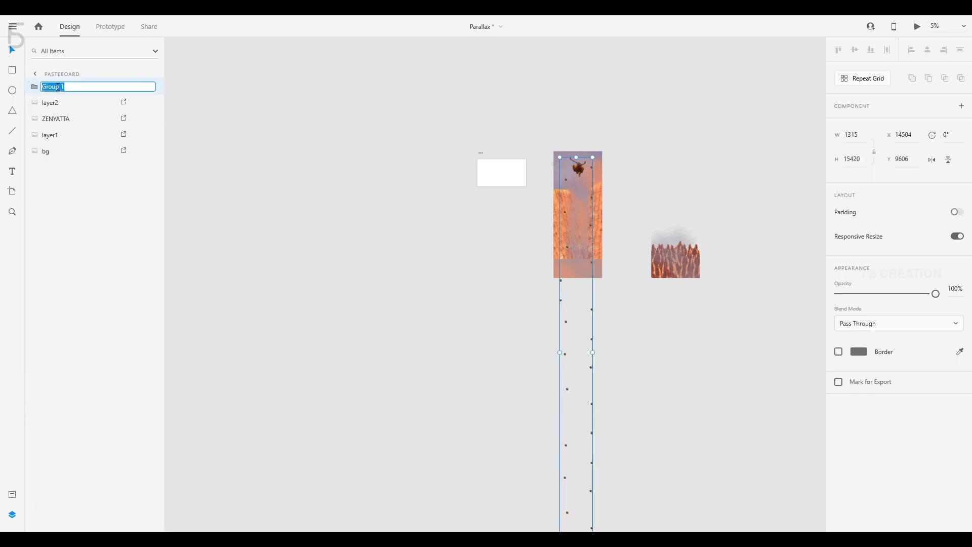
{"action": "key", "text": "Return"}
{"action": "left_click", "coordinate": [553, 291]}
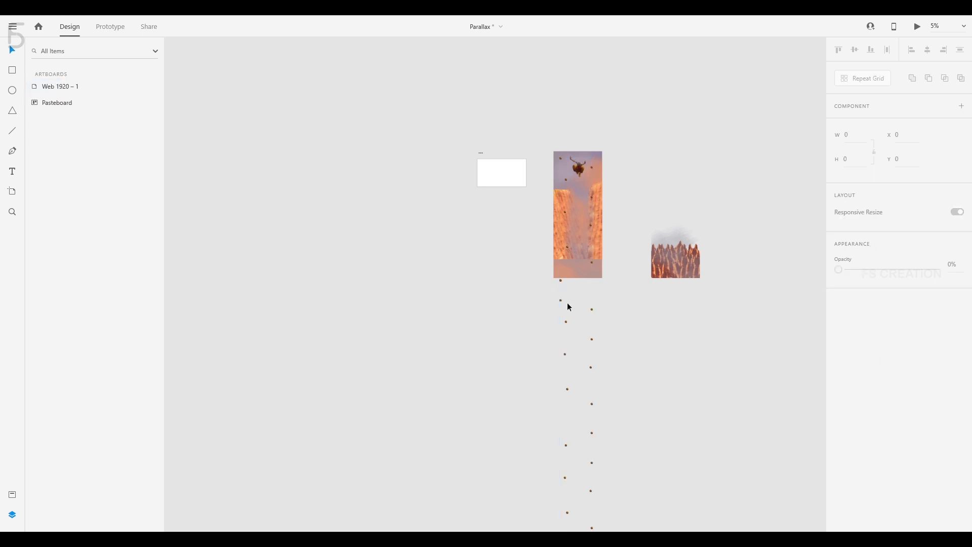
Move layer2 onto the background so it aligns with the bg image at X 14267, Y 9373
{"action": "key", "text": "ctrl+plus"}
{"action": "key", "text": "ctrl+plus"}
{"action": "left_click_drag", "start_coordinate": [664, 170], "coordinate": [342, 331]}
{"action": "scroll", "coordinate": [532, 276], "scroll_direction": "down", "scroll_amount": 5}
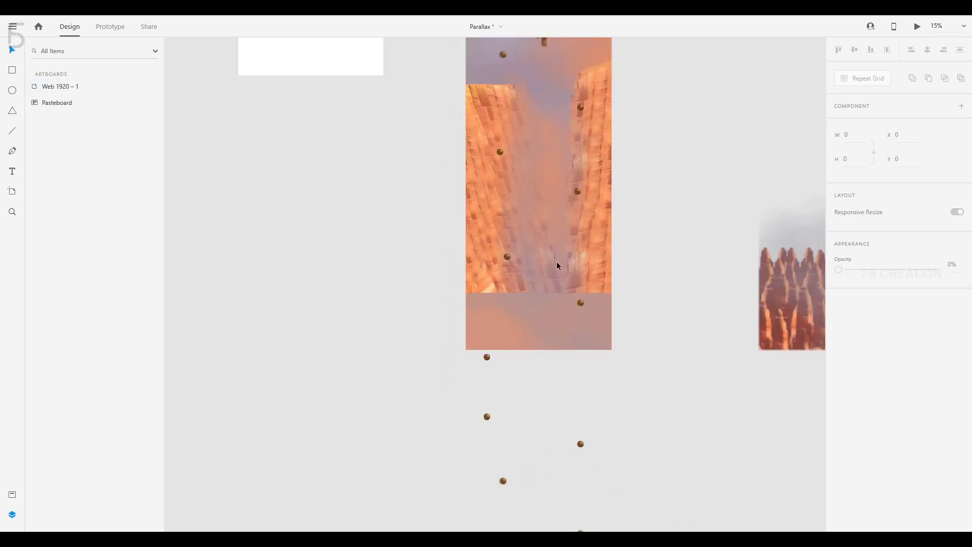
{"action": "left_click", "coordinate": [577, 326]}
{"action": "scroll", "coordinate": [592, 349], "scroll_direction": "left", "scroll_amount": 2}
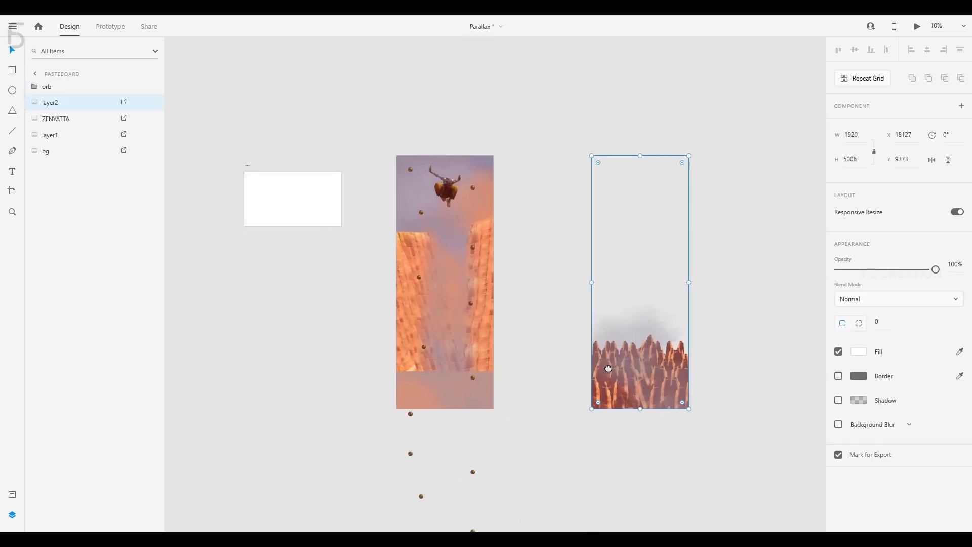
{"action": "left_click_drag", "start_coordinate": [657, 370], "coordinate": [454, 366]}
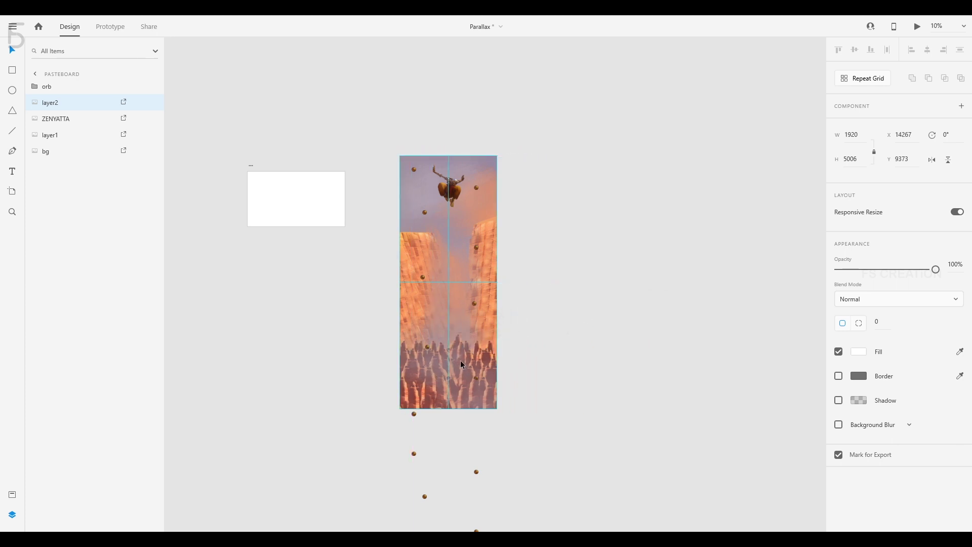
{"action": "left_click", "coordinate": [366, 89]}
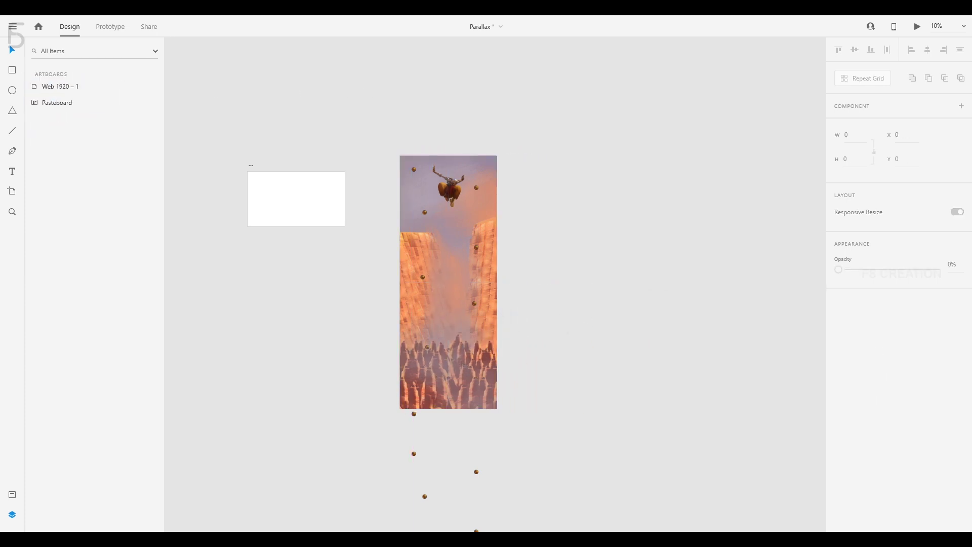
Move all the artwork onto the Web 1920 – 1 artboard and align the layers with its top edge
{"action": "scroll", "coordinate": [438, 93], "scroll_direction": "left", "scroll_amount": 2}
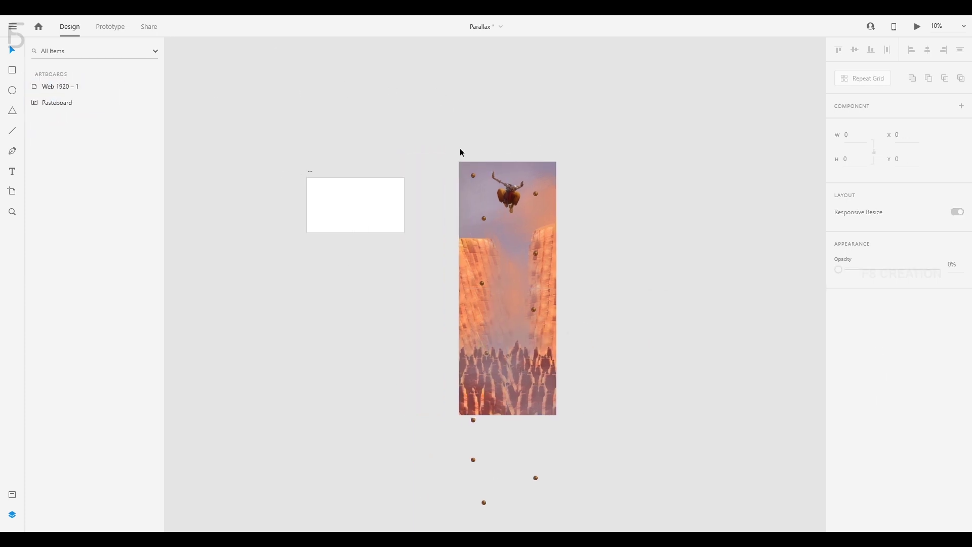
{"action": "key", "text": "ctrl+a"}
{"action": "left_click_drag", "start_coordinate": [537, 294], "coordinate": [385, 278]}
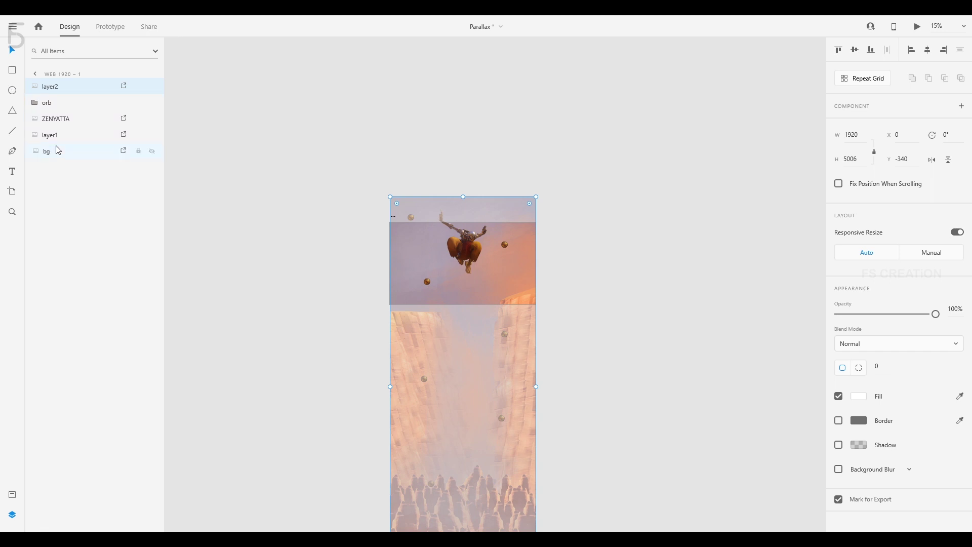
{"action": "left_click", "coordinate": [57, 147], "text": "shift"}
{"action": "left_click_drag", "start_coordinate": [463, 248], "coordinate": [465, 272]}
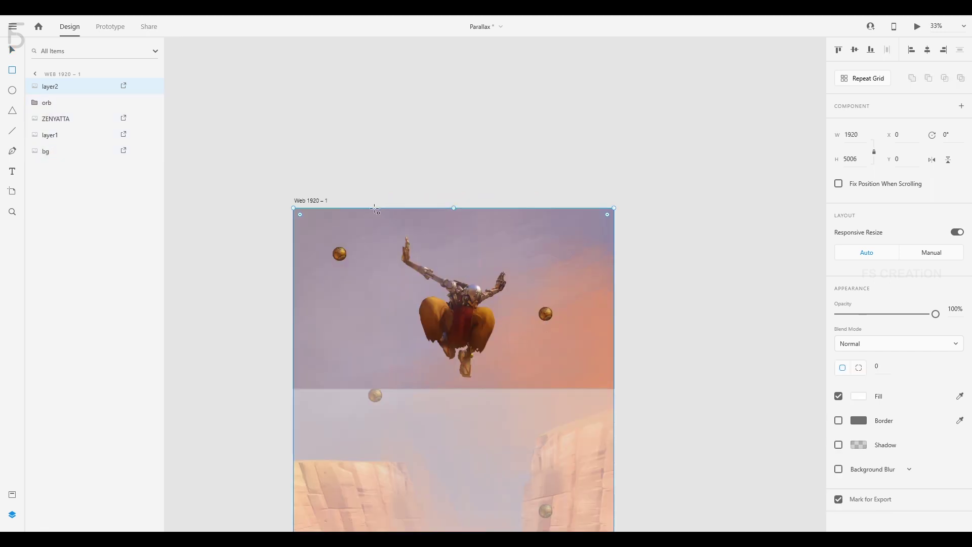
Draw a 1920 × 73 rectangle across the top edge of the artboard at X 0, Y 0
{"action": "mouse_move", "coordinate": [291, 189]}
{"action": "left_mouse_down"}
{"action": "mouse_move", "coordinate": [321, 227]}
{"action": "mouse_move", "coordinate": [614, 224]}
{"action": "left_mouse_up"}
{"action": "left_click_drag", "start_coordinate": [292, 208], "coordinate": [294, 208]}
{"action": "left_click_drag", "start_coordinate": [452, 188], "coordinate": [453, 221]}
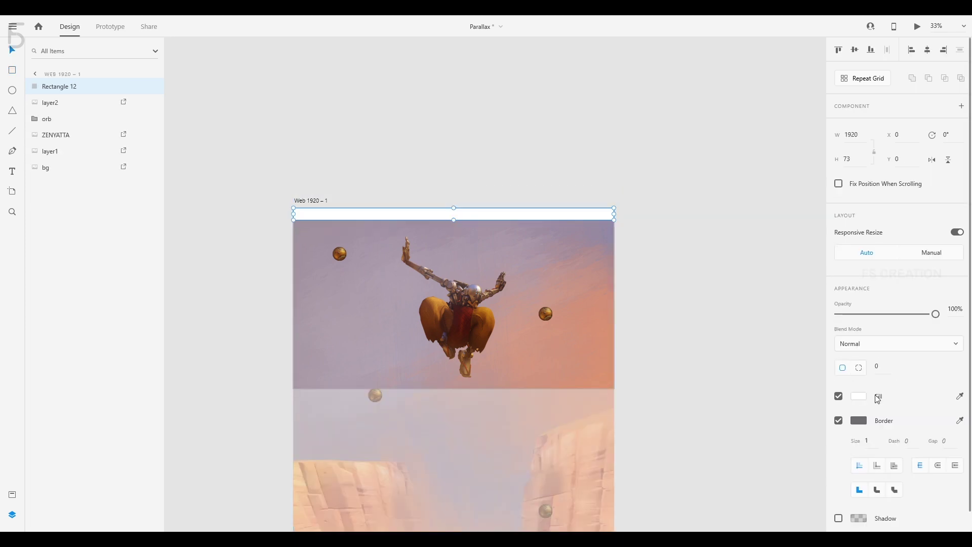
Fill the header bar with #000000, remove its border and set its opacity to 40%
{"action": "left_click", "coordinate": [861, 399]}
{"action": "left_click_drag", "start_coordinate": [725, 357], "coordinate": [665, 444]}
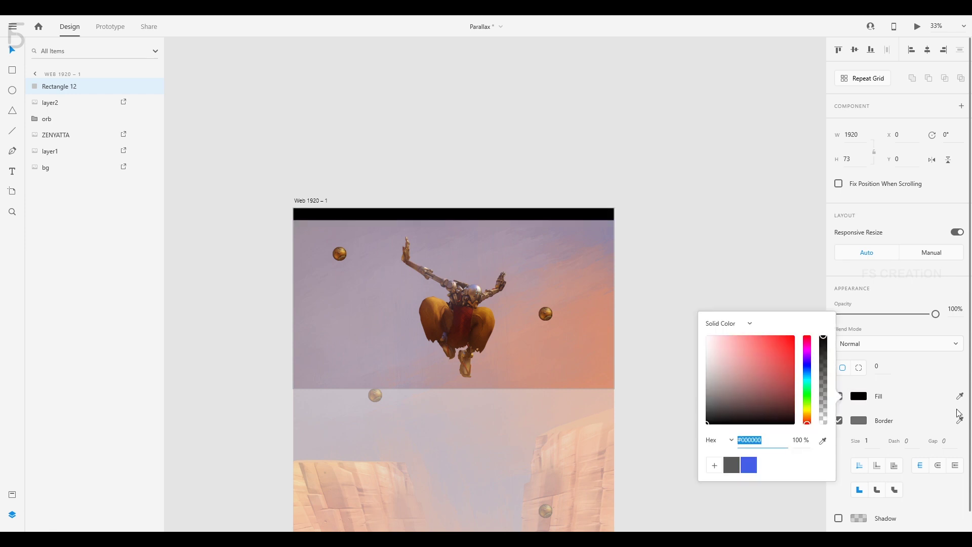
{"action": "left_click", "coordinate": [842, 419]}
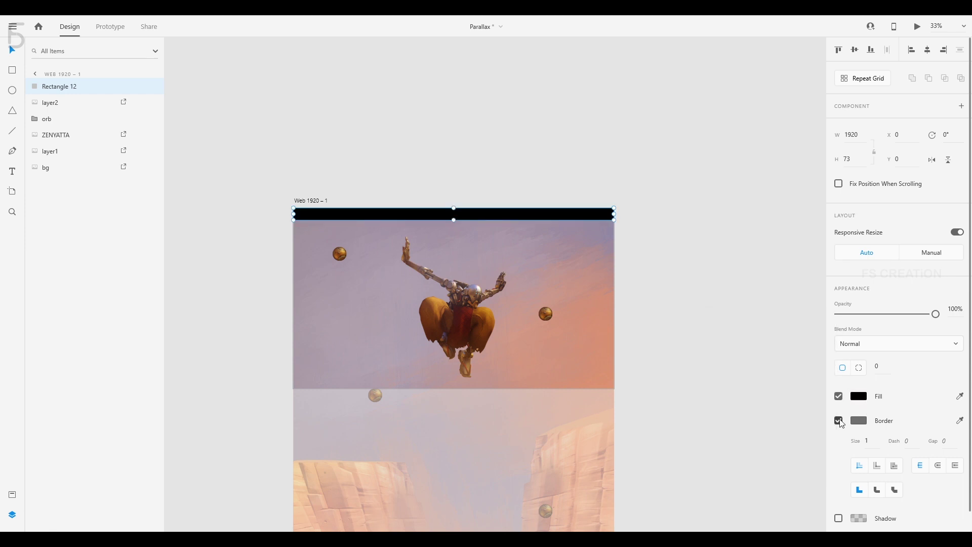
{"action": "left_click_drag", "start_coordinate": [934, 314], "coordinate": [886, 318]}
{"action": "type", "text": "40"}
{"action": "key", "text": "Return"}
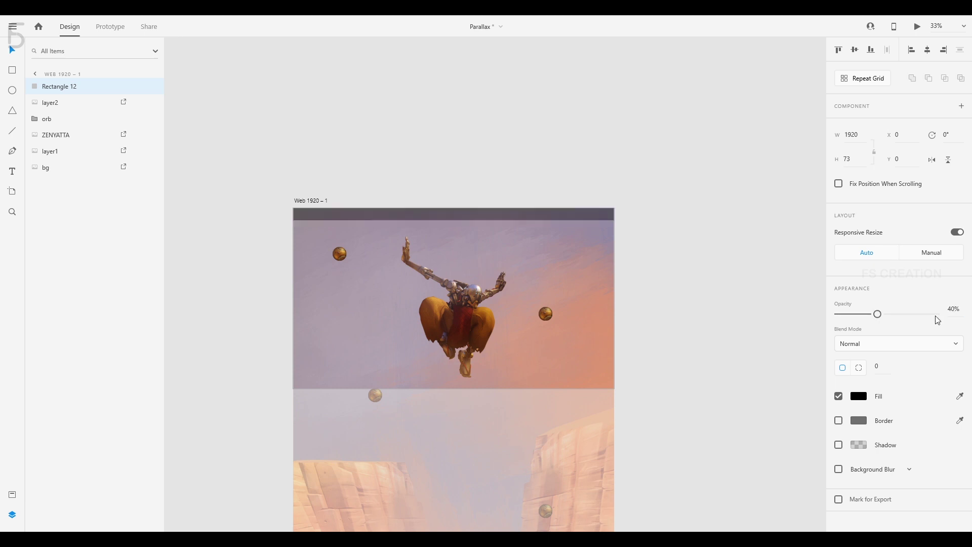
Draw a 280 × 73 rectangle over the right end of the header bar at X 1640, Y 0
{"action": "key", "text": "ctrl+1"}
{"action": "left_click_drag", "start_coordinate": [724, 107], "coordinate": [523, 382]}
{"action": "key", "text": "ctrl+2"}
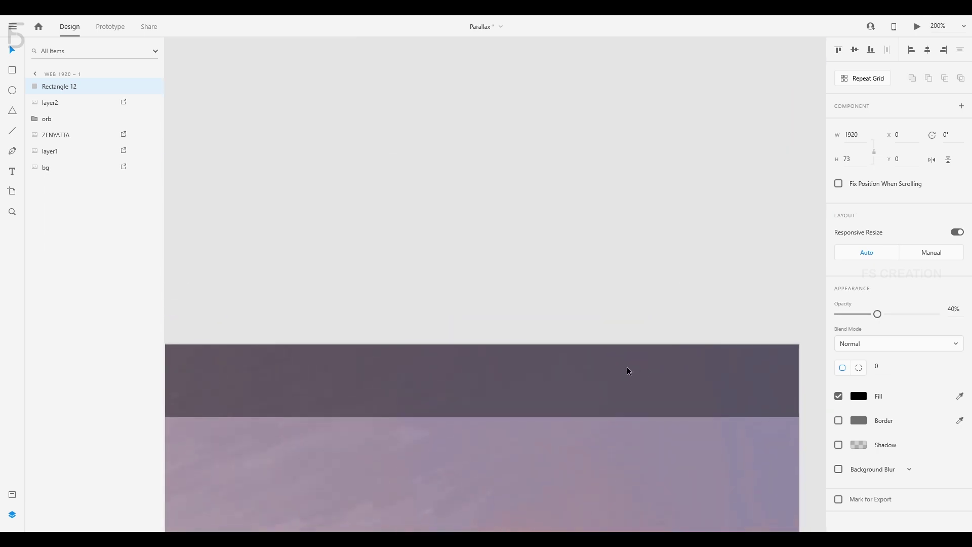
{"action": "left_click_drag", "start_coordinate": [585, 371], "coordinate": [455, 312]}
{"action": "mouse_move", "coordinate": [400, 295]}
{"action": "left_mouse_down"}
{"action": "mouse_move", "coordinate": [692, 380]}
{"action": "mouse_move", "coordinate": [685, 368]}
{"action": "left_mouse_up"}
Fill the new button rectangle with orange #FF8000 and remove its border
{"action": "left_click", "coordinate": [860, 396]}
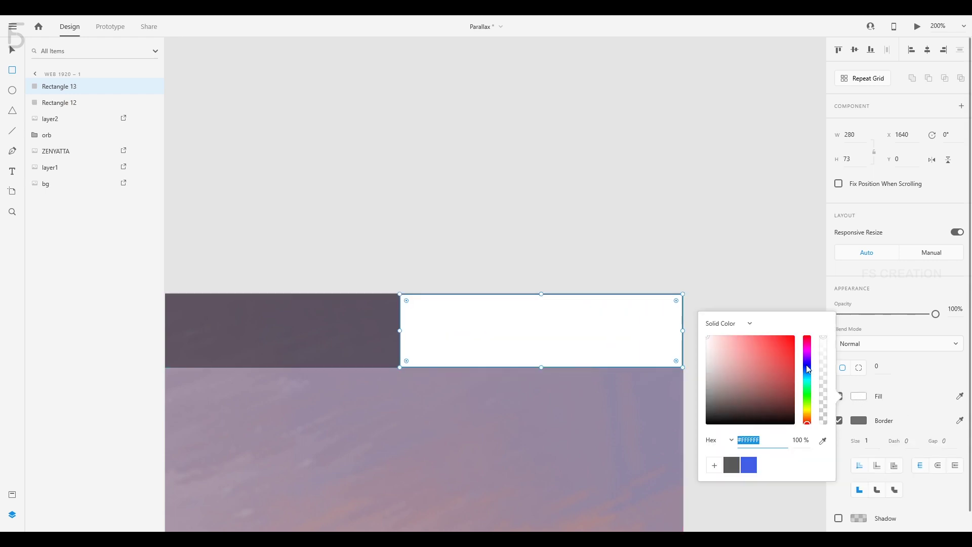
{"action": "left_click_drag", "start_coordinate": [808, 377], "coordinate": [809, 420]}
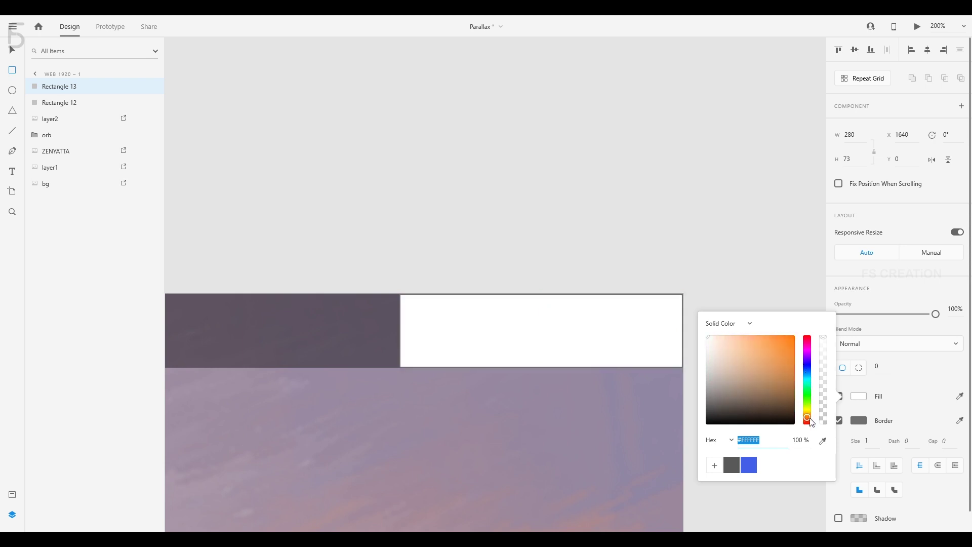
{"action": "left_click_drag", "start_coordinate": [786, 374], "coordinate": [810, 322]}
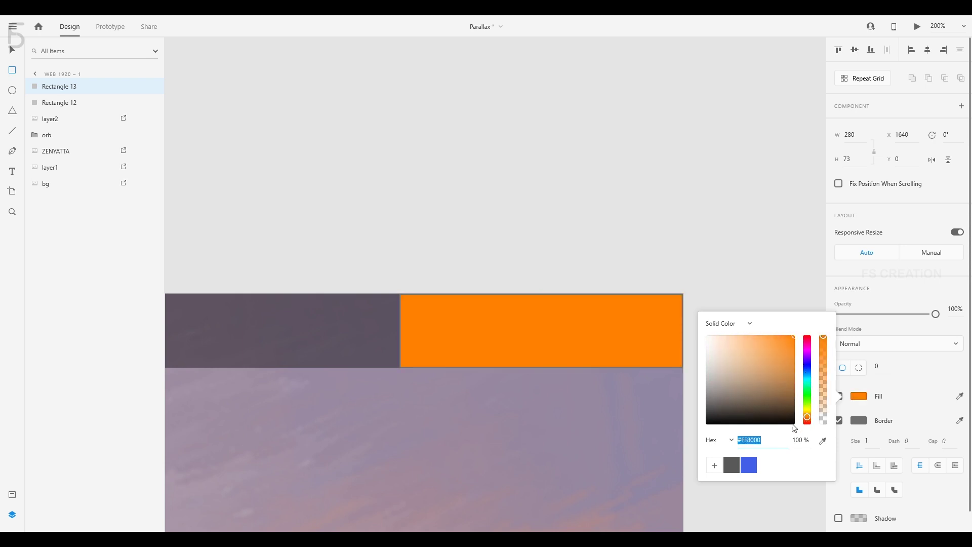
{"action": "left_click", "coordinate": [841, 419]}
{"action": "left_click", "coordinate": [838, 421]}
Add the text "BUY NOW" on the orange rectangle
{"action": "key", "text": "t"}
{"action": "left_click", "coordinate": [457, 336]}
{"action": "type", "text": "BUY NOW"}
{"action": "key", "text": "ctrl+a"}
{"action": "key", "text": "Escape"}
Center the BUY NOW text within the orange rectangle
{"action": "key", "text": "shift+c"}
{"action": "key", "text": "ctrl+z"}
{"action": "left_click", "coordinate": [600, 345], "text": "shift"}
{"action": "key", "text": "shift+c"}
{"action": "left_click", "coordinate": [582, 279]}
{"action": "left_click_drag", "start_coordinate": [557, 325], "coordinate": [557, 332]}
{"action": "left_click", "coordinate": [555, 286]}
{"action": "left_click", "coordinate": [545, 330]}
{"action": "left_click_drag", "start_coordinate": [404, 191], "coordinate": [670, 198]}
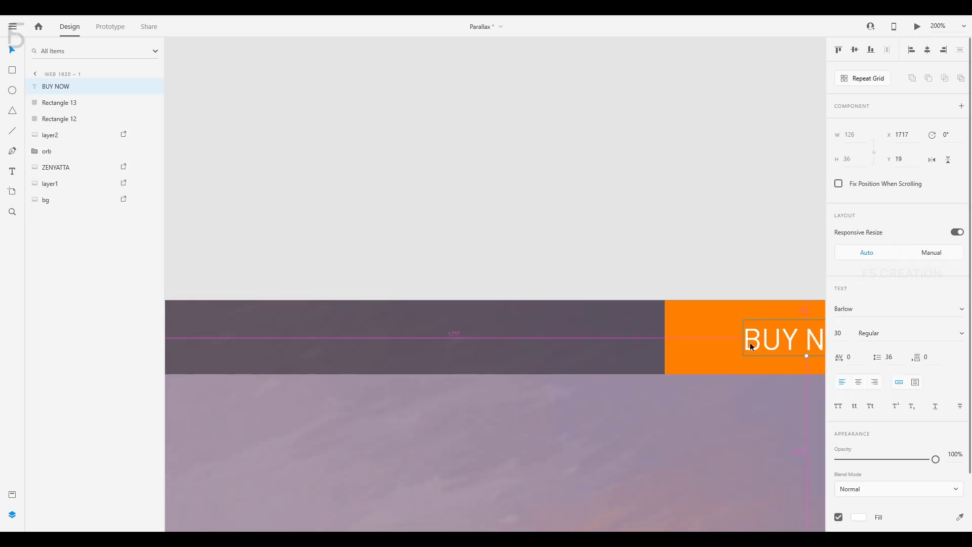
Duplicate the BUY NOW text onto the dark part of the header bar and change the copy to "LOGIN"
{"action": "left_click_drag", "start_coordinate": [750, 343], "coordinate": [489, 323]}
{"action": "double_click", "coordinate": [547, 336]}
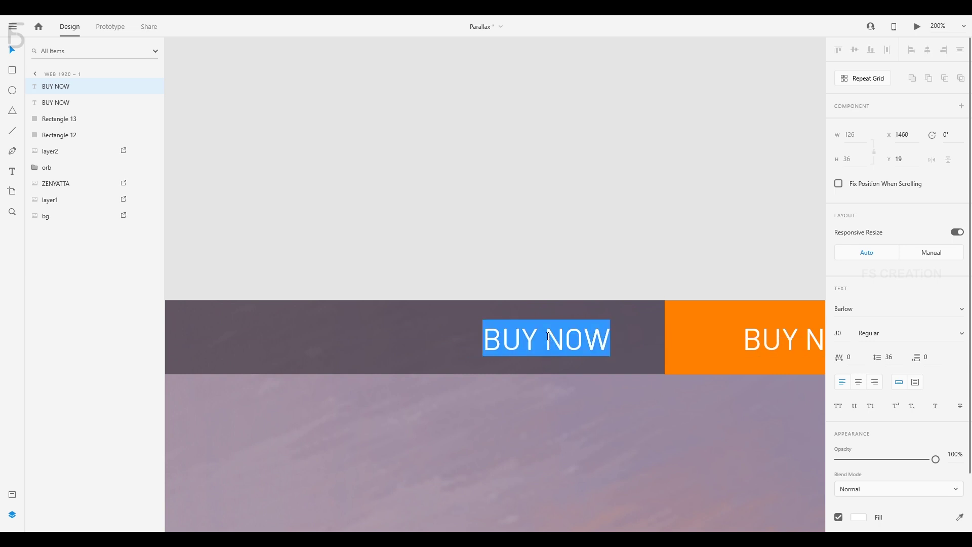
{"action": "type", "text": "LOGIN"}
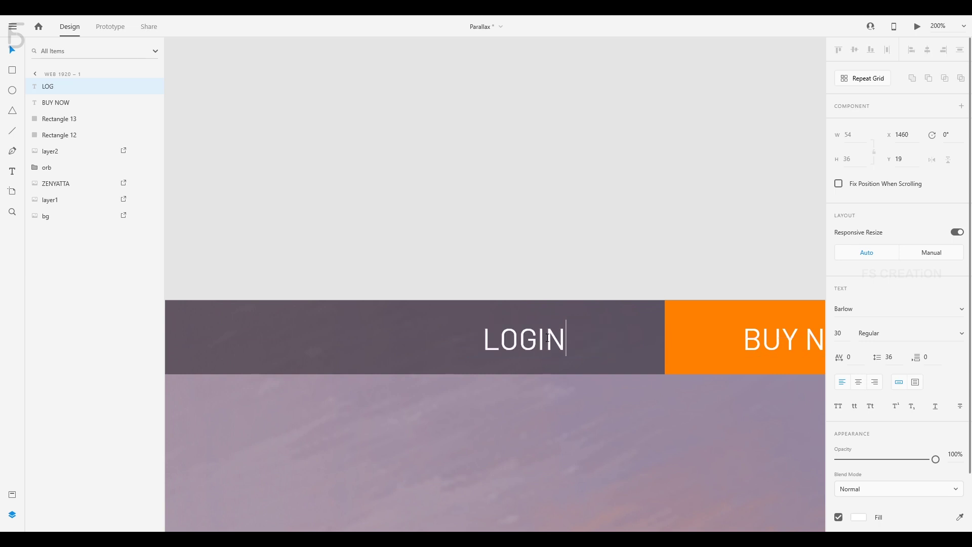
{"action": "key", "text": "Escape"}
Move LOGIN closer to the orange button, duplicate it to its left and change the copy to "GRAR"
{"action": "left_click_drag", "start_coordinate": [532, 351], "coordinate": [468, 339]}
{"action": "double_click", "coordinate": [468, 339]}
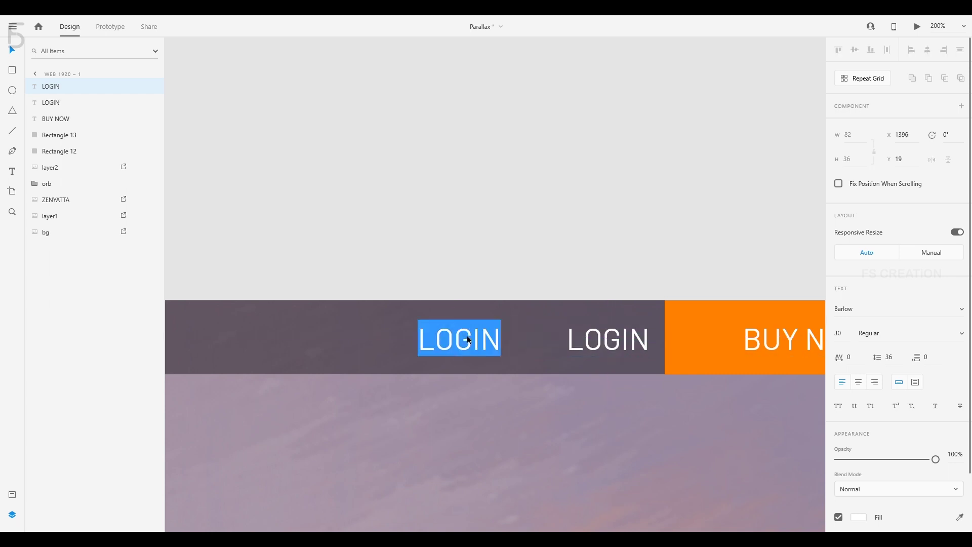
{"action": "type", "text": "GRAR"}
{"action": "key", "text": "Escape"}
Draw a borderless 3 × 63 vertical divider between GRAR and LOGIN
{"action": "key", "text": "r"}
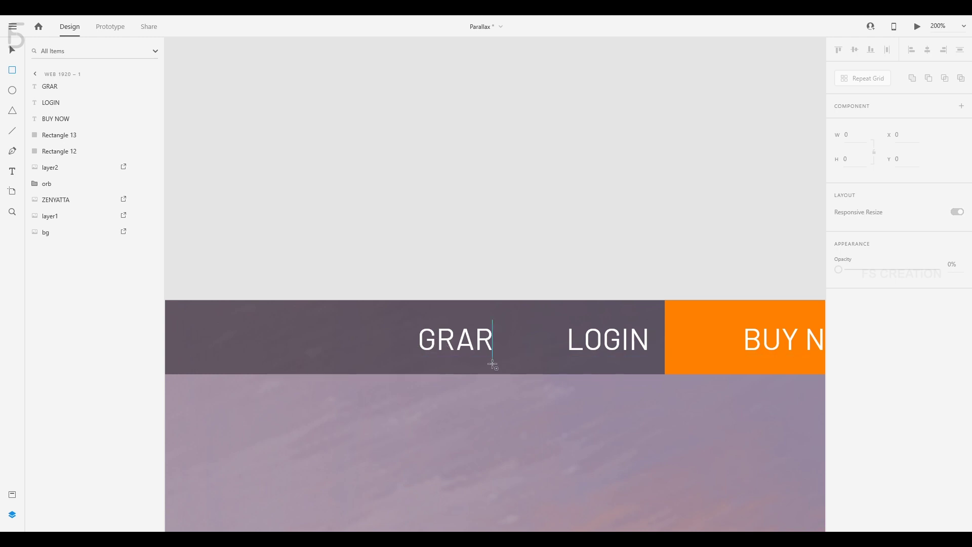
{"action": "left_click_drag", "start_coordinate": [526, 307], "coordinate": [528, 373]}
{"action": "left_click", "coordinate": [839, 420]}
{"action": "key", "text": "v"}
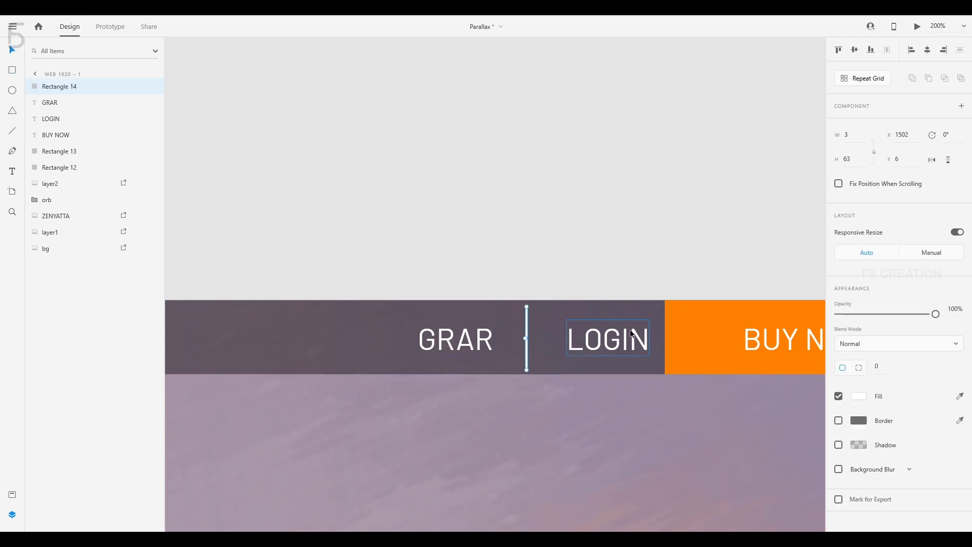
Lower the divider's opacity to about 48% and center it vertically in the header bar
{"action": "key", "text": "ctrl+equal"}
{"action": "left_click_drag", "start_coordinate": [911, 314], "coordinate": [886, 314]}
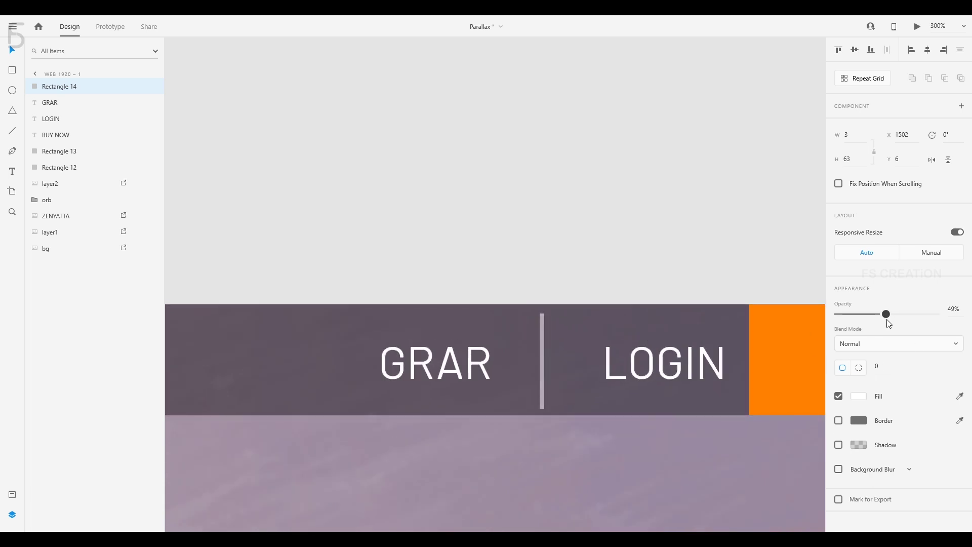
{"action": "left_click_drag", "start_coordinate": [550, 366], "coordinate": [548, 365]}
Move the divider to X 1527, close to LOGIN, and shift GRAR right toward the divider
{"action": "left_click", "coordinate": [599, 270]}
{"action": "key", "text": "ctrl+minus"}
{"action": "key", "text": "ctrl+minus"}
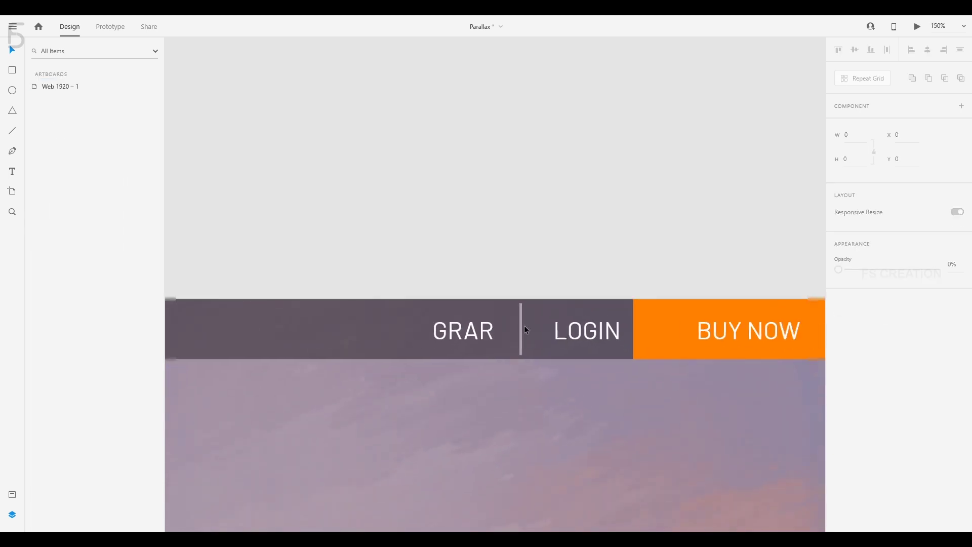
{"action": "left_click", "coordinate": [579, 333]}
{"action": "left_click_drag", "start_coordinate": [518, 334], "coordinate": [539, 335]}
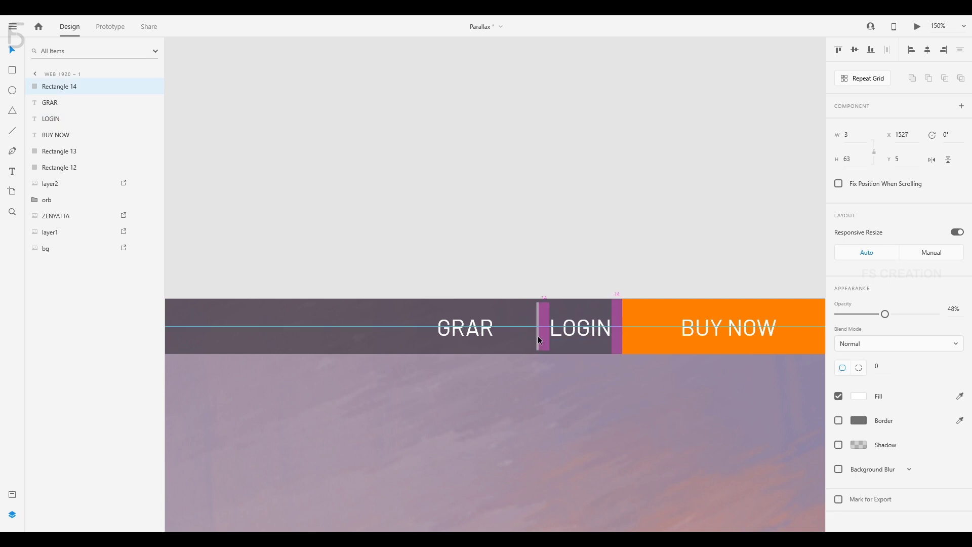
{"action": "left_click_drag", "start_coordinate": [453, 335], "coordinate": [486, 335]}
{"action": "left_click", "coordinate": [602, 274]}
Duplicate a header text to the left end of the bar at X 19, Y 19 and change it to "FS CREATION"
{"action": "key", "text": "ctrl+minus"}
{"action": "key", "text": "ctrl+minus"}
{"action": "left_click_drag", "start_coordinate": [527, 306], "coordinate": [219, 275]}
{"action": "left_click", "coordinate": [757, 275]}
{"action": "double_click", "coordinate": [218, 275]}
{"action": "type", "text": "FS CREATI"}
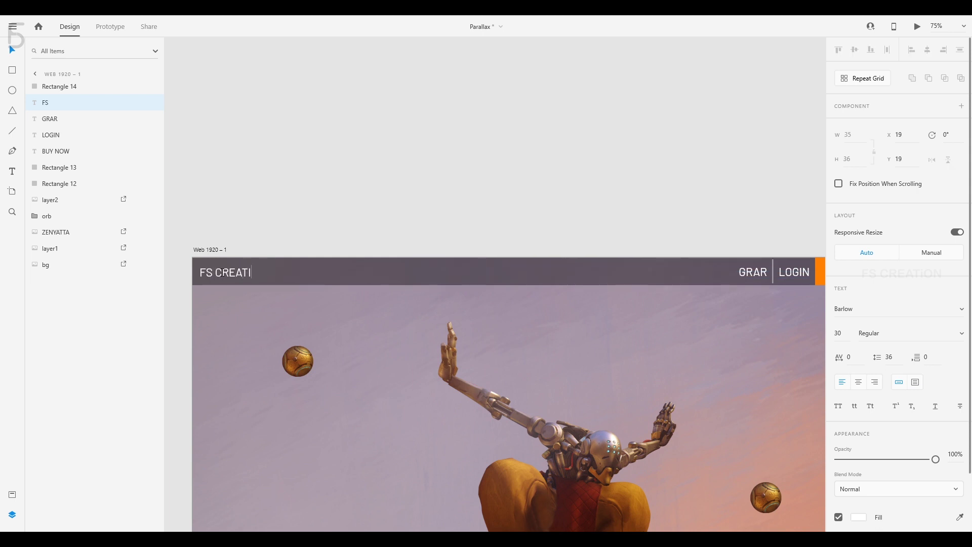
{"action": "left_click", "coordinate": [329, 222]}
{"action": "key", "text": "ctrl+minus"}
{"action": "key", "text": "ctrl+minus"}
{"action": "left_click", "coordinate": [345, 244]}
{"action": "key", "text": "ctrl+plus"}
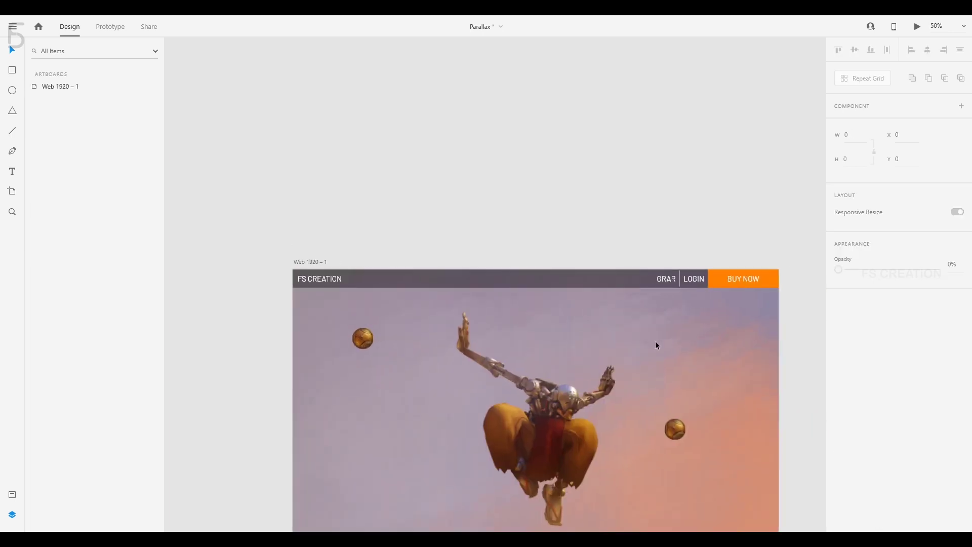
Group the header bar, FS CREATION, GRAR, the divider, LOGIN, BUY NOW and its orange background into one group
{"action": "left_click_drag", "start_coordinate": [672, 373], "coordinate": [659, 269]}
{"action": "left_click", "coordinate": [312, 173]}
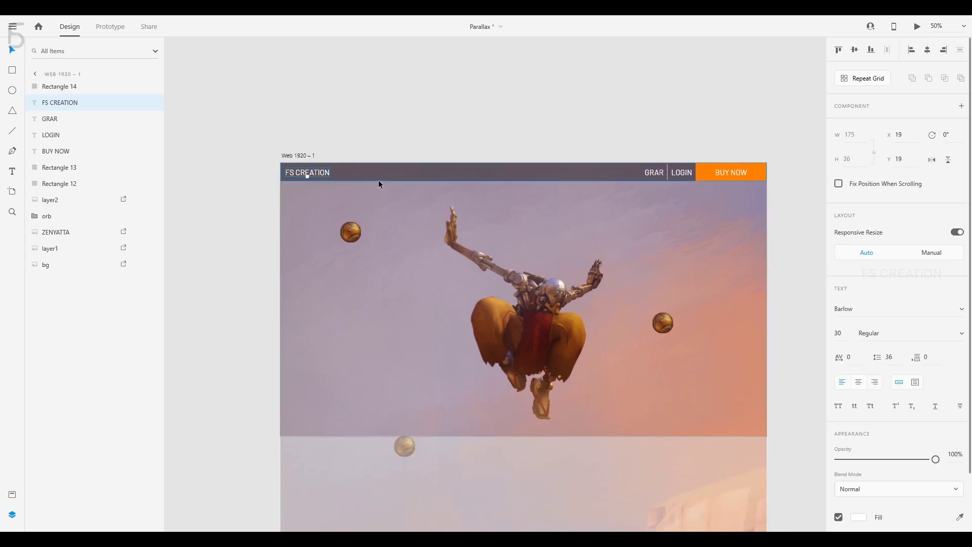
{"action": "left_click", "coordinate": [380, 179], "text": "shift"}
{"action": "left_click", "coordinate": [653, 174], "text": "shift"}
{"action": "left_click", "coordinate": [667, 173], "text": "shift"}
{"action": "left_click", "coordinate": [681, 173], "text": "shift"}
{"action": "left_click", "coordinate": [704, 176], "text": "shift"}
{"action": "left_click", "coordinate": [730, 174], "text": "shift"}
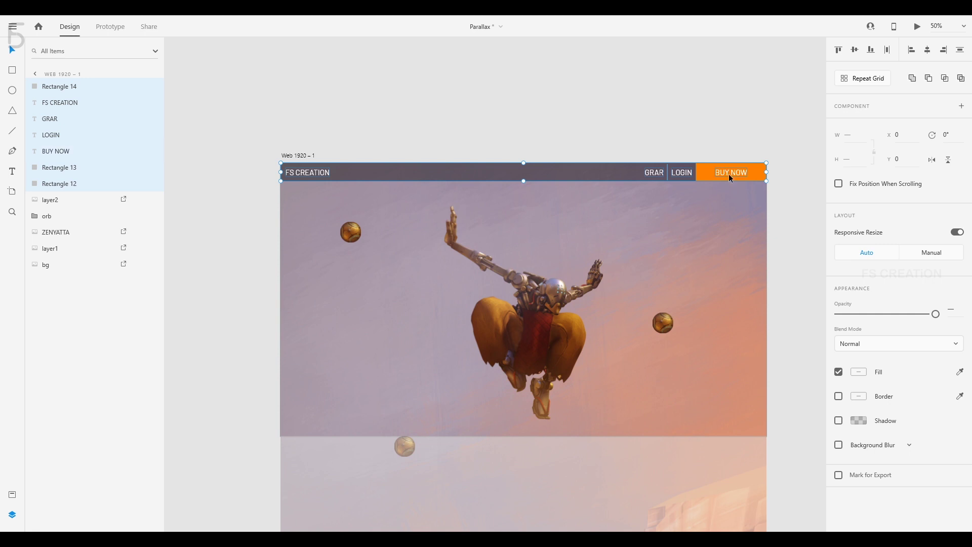
{"action": "key", "text": "ctrl+g"}
{"action": "left_click", "coordinate": [673, 133]}
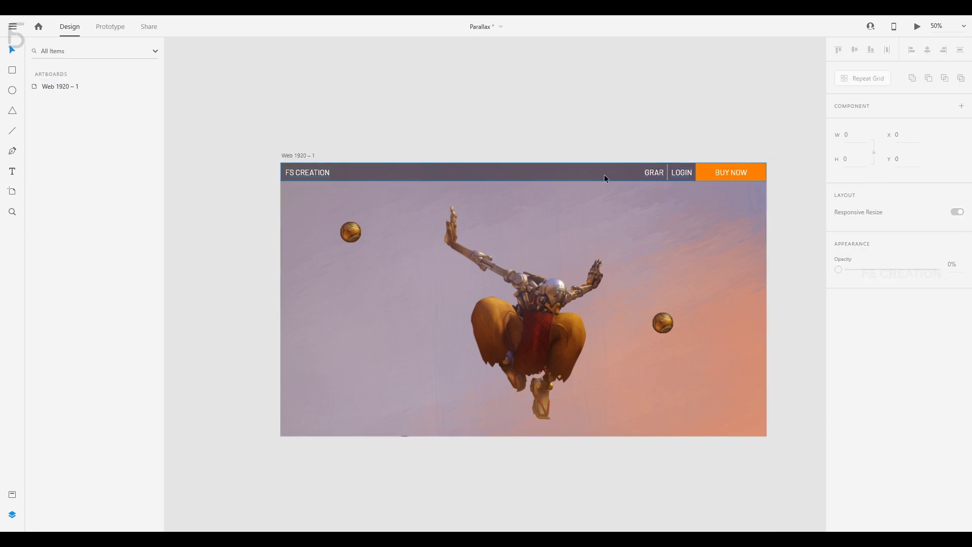
Draw a full-width 1920 × 223 rectangle along the artboard's bottom edge and fill it with a linear gradient from transparent to black
{"action": "key", "text": "r"}
{"action": "left_click_drag", "start_coordinate": [282, 380], "coordinate": [767, 437]}
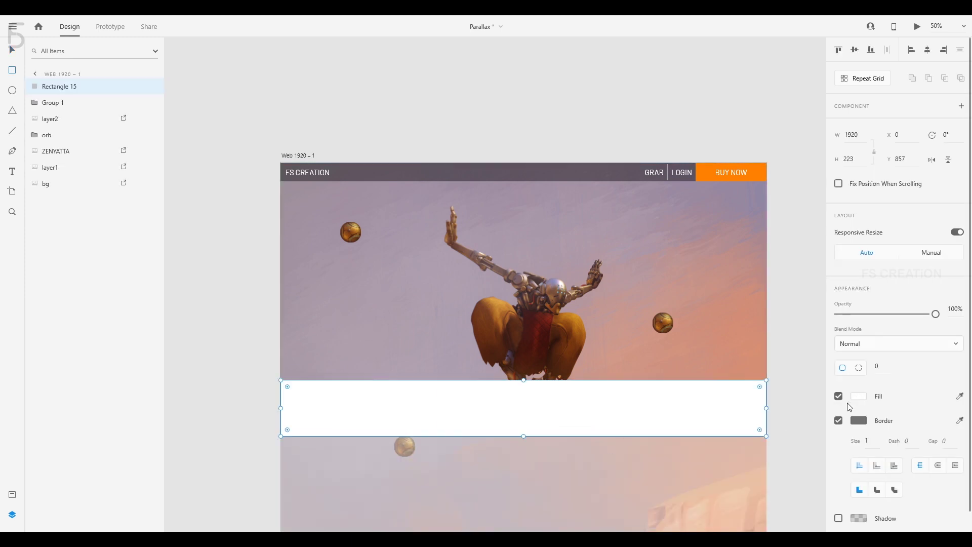
{"action": "left_click", "coordinate": [859, 397]}
{"action": "left_click", "coordinate": [747, 325]}
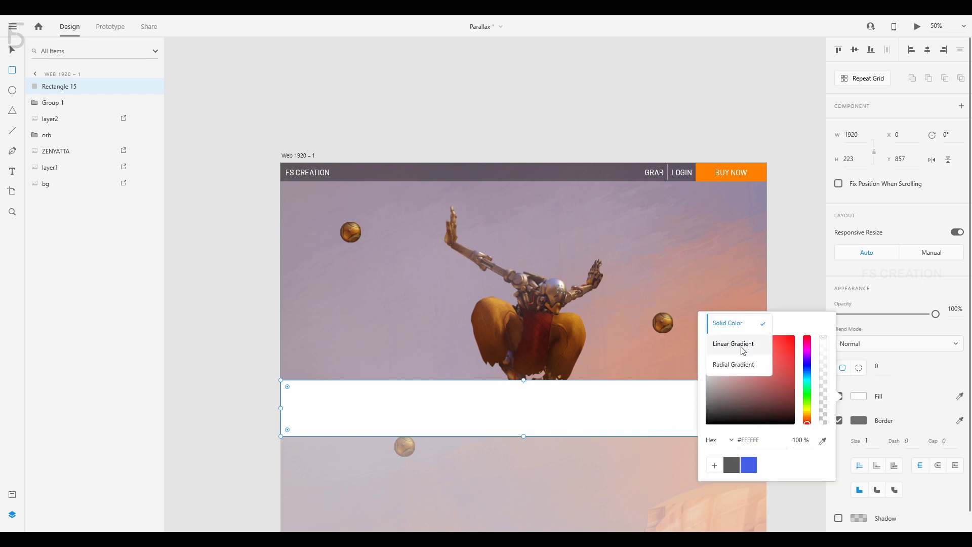
{"action": "left_click", "coordinate": [740, 347]}
{"action": "left_click", "coordinate": [825, 331]}
{"action": "left_click_drag", "start_coordinate": [755, 380], "coordinate": [702, 435]}
{"action": "left_click", "coordinate": [707, 331]}
{"action": "left_click_drag", "start_coordinate": [730, 357], "coordinate": [696, 439]}
{"action": "left_click_drag", "start_coordinate": [823, 346], "coordinate": [827, 457]}
{"action": "left_click", "coordinate": [874, 383]}
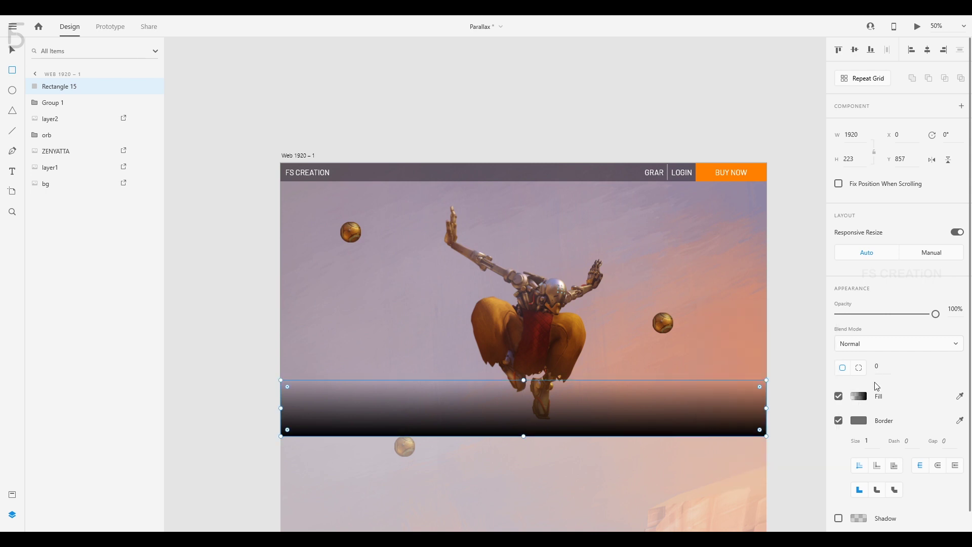
Remove the gradient rectangle's border and lower its opacity to about 71%
{"action": "left_click", "coordinate": [837, 421]}
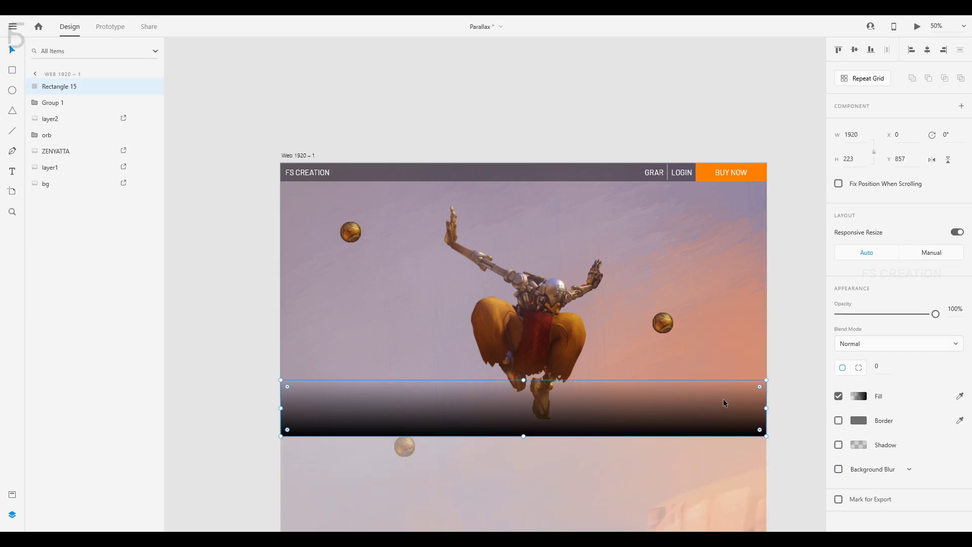
{"action": "left_click_drag", "start_coordinate": [935, 314], "coordinate": [908, 317]}
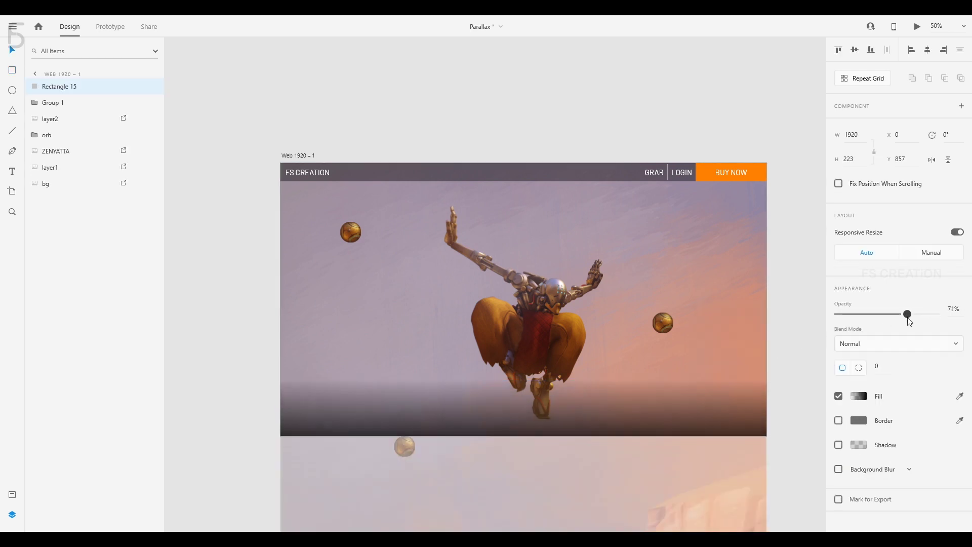
{"action": "left_click", "coordinate": [796, 326]}
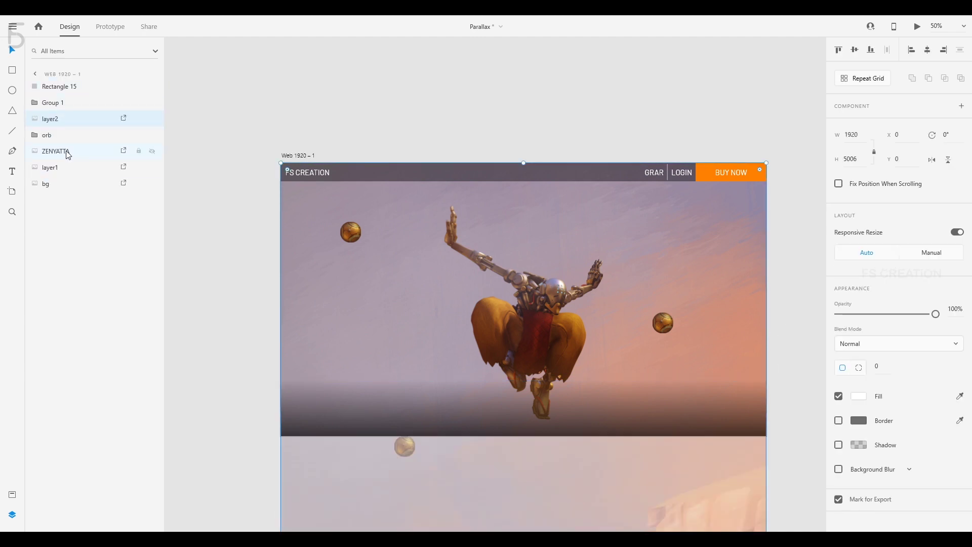
Nudge the ZENYATTA image up to Y 130
{"action": "left_click", "coordinate": [68, 155]}
{"action": "key", "text": "shift+Up"}
{"action": "key", "text": "shift+Up"}
{"action": "key", "text": "shift+Up"}
{"action": "key", "text": "shift+Up"}
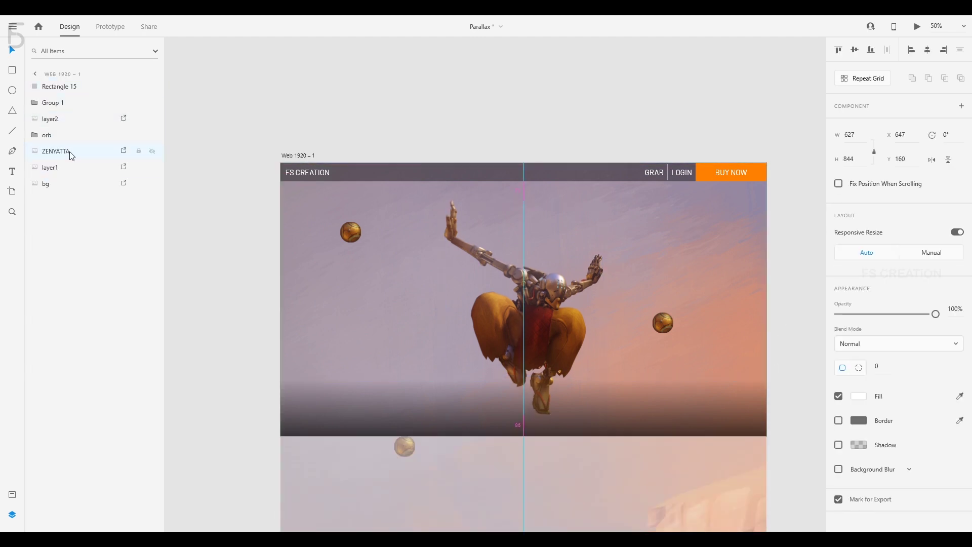
{"action": "left_click", "coordinate": [338, 105]}
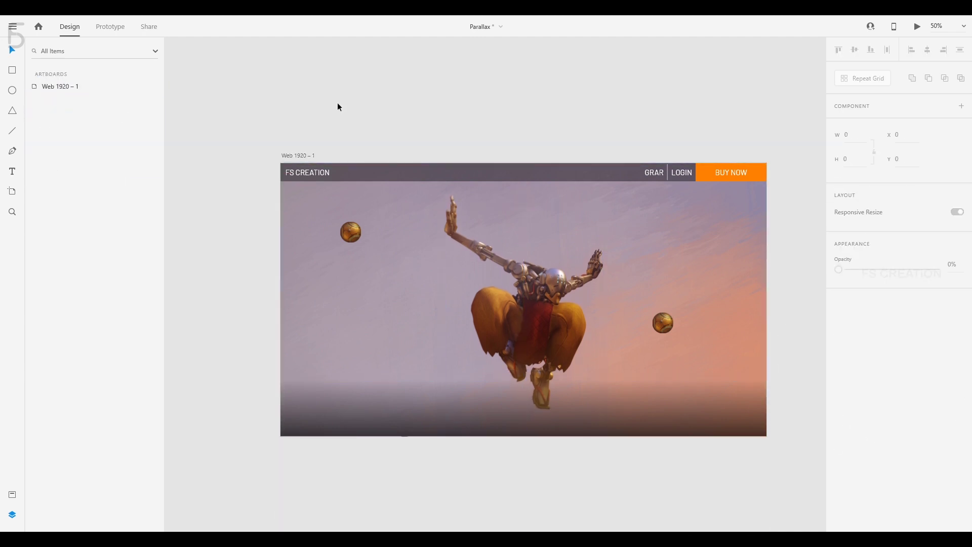
Duplicate the Web 1920 – 1 artboard beside the original
{"action": "key", "text": "ctrl+minus"}
{"action": "left_click_drag", "start_coordinate": [462, 174], "coordinate": [342, 162]}
{"action": "left_click_drag", "start_coordinate": [258, 183], "coordinate": [637, 160]}
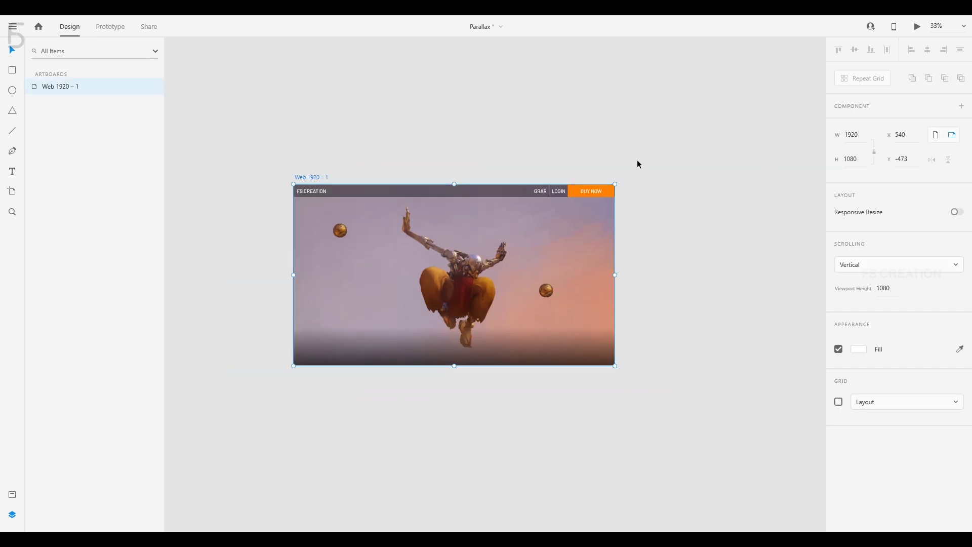
{"action": "key", "text": "ctrl+d"}
{"action": "left_click_drag", "start_coordinate": [638, 164], "coordinate": [423, 180]}
{"action": "left_click_drag", "start_coordinate": [579, 216], "coordinate": [560, 167]}
Move the bg image in the Web 1920 – 2 artboard up to Y -450
{"action": "left_click", "coordinate": [563, 229]}
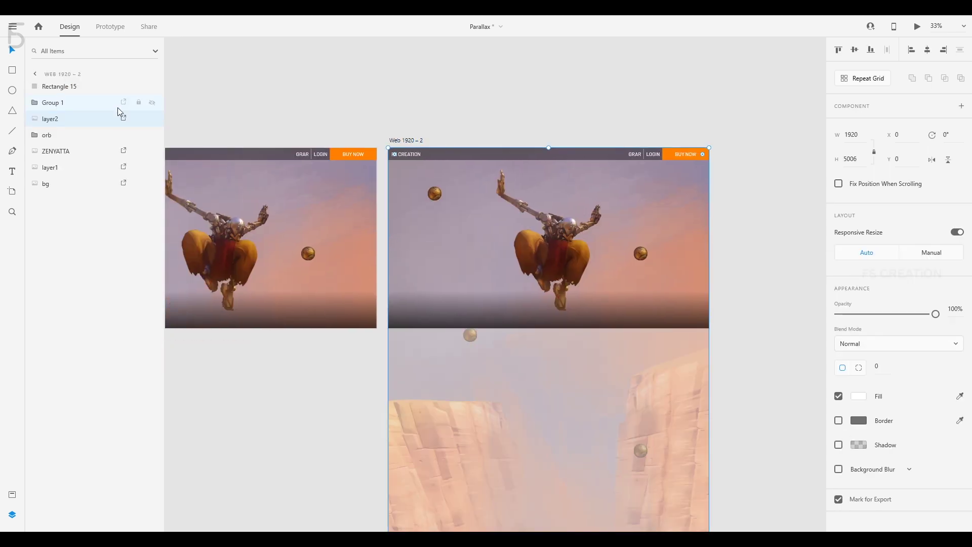
{"action": "left_click", "coordinate": [63, 86]}
{"action": "left_click", "coordinate": [59, 124]}
{"action": "left_click", "coordinate": [64, 186]}
{"action": "key", "text": "shift+Up"}
{"action": "key", "text": "shift+Up"}
{"action": "key", "text": "shift+Up"}
{"action": "key", "text": "shift+Up"}
{"action": "key", "text": "shift+Up"}
{"action": "key", "text": "shift+Up"}
{"action": "key", "text": "shift+Up"}
{"action": "key", "text": "shift+Up"}
{"action": "key", "text": "shift+Up"}
{"action": "key", "text": "shift+Up"}
{"action": "key", "text": "shift+Up"}
{"action": "key", "text": "shift+Up"}
{"action": "key", "text": "shift+Up"}
{"action": "key", "text": "shift+Up"}
{"action": "key", "text": "shift+Up"}
{"action": "key", "text": "shift+Up"}
{"action": "key", "text": "shift+Up"}
{"action": "key", "text": "shift+Up"}
{"action": "key", "text": "shift+Up"}
{"action": "key", "text": "shift+Up"}
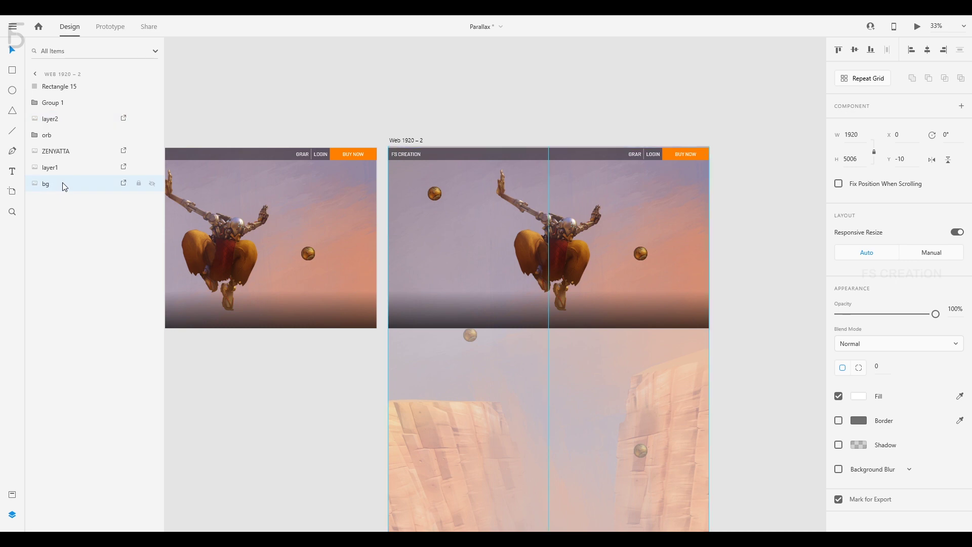
{"action": "key", "text": "shift+Up"}
{"action": "key", "text": "shift+Up"}
{"action": "key", "text": "shift+Up"}
{"action": "key", "text": "shift+Up"}
{"action": "key", "text": "shift+Up"}
{"action": "key", "text": "shift+Up"}
{"action": "key", "text": "shift+Up"}
{"action": "key", "text": "shift+Up"}
{"action": "key", "text": "shift+Up"}
{"action": "key", "text": "shift+Up"}
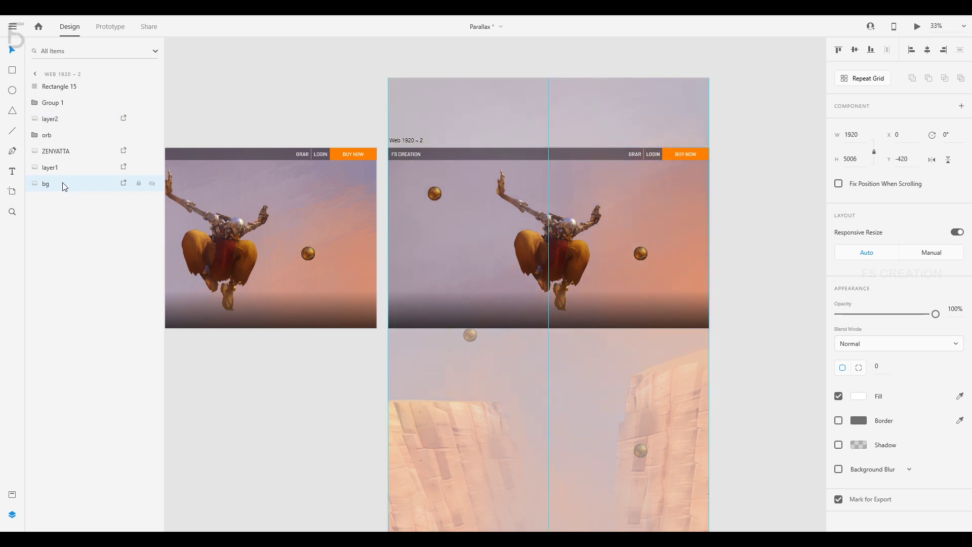
{"action": "key", "text": "shift+Up"}
{"action": "key", "text": "shift+Up"}
{"action": "key", "text": "shift+Up"}
Move the layer1 canyon image in the Web 1920 – 2 artboard up to Y -1080
{"action": "left_click", "coordinate": [69, 168]}
{"action": "key", "text": "shift+Up"}
{"action": "key", "text": "shift+Up"}
{"action": "key", "text": "shift+Up"}
{"action": "key", "text": "shift+Up"}
{"action": "key", "text": "shift+Up"}
{"action": "key", "text": "shift+Up"}
{"action": "key", "text": "shift+Up"}
{"action": "key", "text": "shift+Up"}
{"action": "key", "text": "shift+Up"}
{"action": "key", "text": "shift+Up"}
{"action": "key", "text": "shift+Up"}
{"action": "key", "text": "shift+Up"}
{"action": "key", "text": "shift+Up"}
{"action": "key", "text": "shift+Up"}
{"action": "key", "text": "shift+Up"}
{"action": "key", "text": "shift+Up"}
{"action": "key", "text": "shift+Up"}
{"action": "key", "text": "shift+Up"}
{"action": "key", "text": "shift+Up"}
{"action": "key", "text": "shift+Up"}
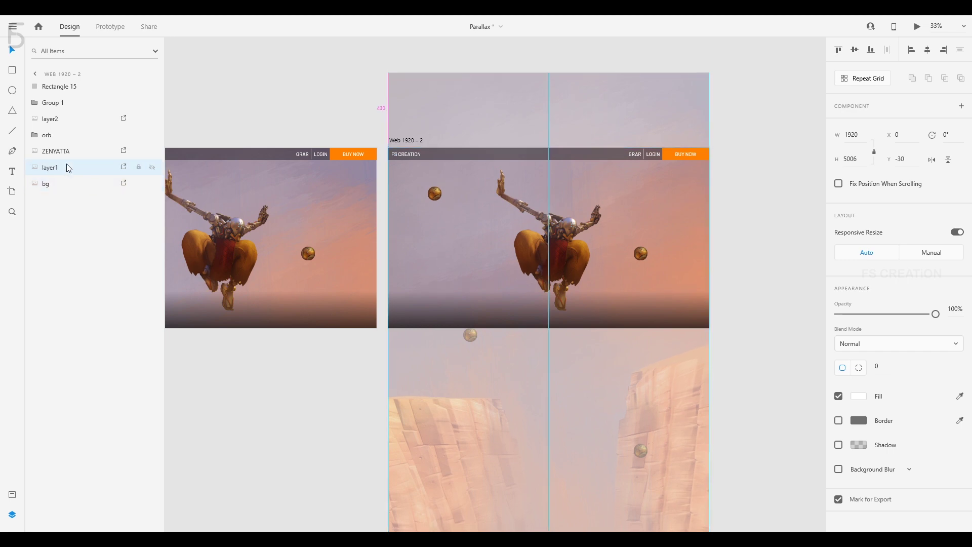
{"action": "key", "text": "shift+Up"}
{"action": "key", "text": "shift+Up"}
{"action": "key", "text": "shift+Up"}
{"action": "key", "text": "shift+Up"}
{"action": "key", "text": "shift+Up"}
{"action": "key", "text": "shift+Up"}
{"action": "key", "text": "shift+Up"}
{"action": "key", "text": "shift+Up"}
{"action": "key", "text": "shift+Up"}
{"action": "key", "text": "shift+Up"}
{"action": "key", "text": "shift+Up"}
{"action": "key", "text": "shift+Up"}
{"action": "key", "text": "shift+Up"}
{"action": "key", "text": "shift+Up"}
{"action": "key", "text": "shift+Up"}
{"action": "key", "text": "shift+Up"}
{"action": "key", "text": "shift+Up"}
{"action": "key", "text": "shift+Up"}
{"action": "key", "text": "shift+Up"}
{"action": "key", "text": "shift+Up"}
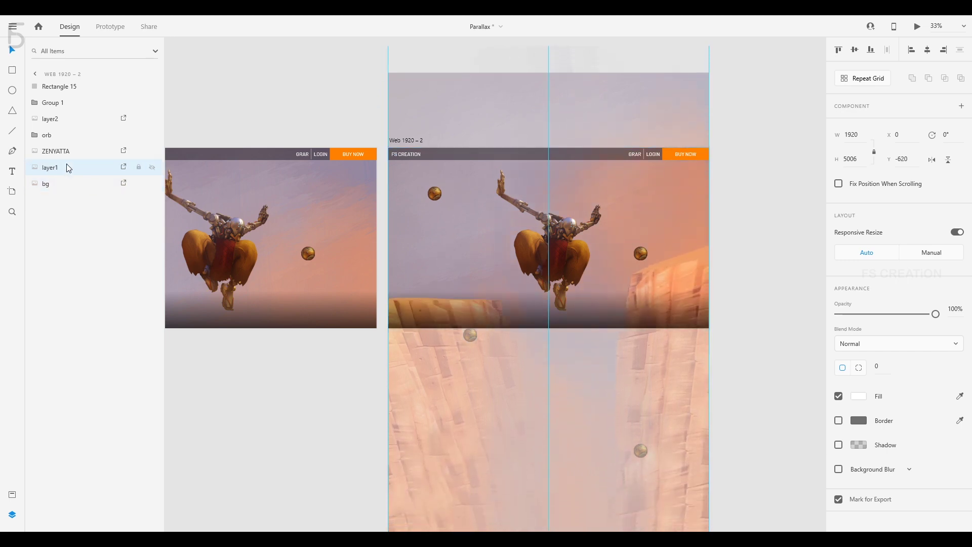
{"action": "key", "text": "shift+Up"}
{"action": "key", "text": "shift+Up"}
{"action": "key", "text": "shift+Up"}
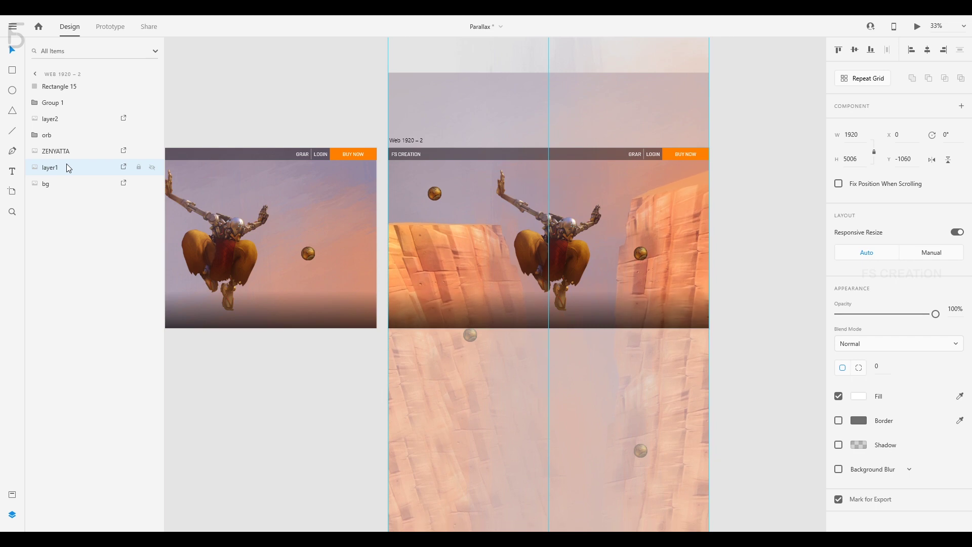
{"action": "key", "text": "shift+Up"}
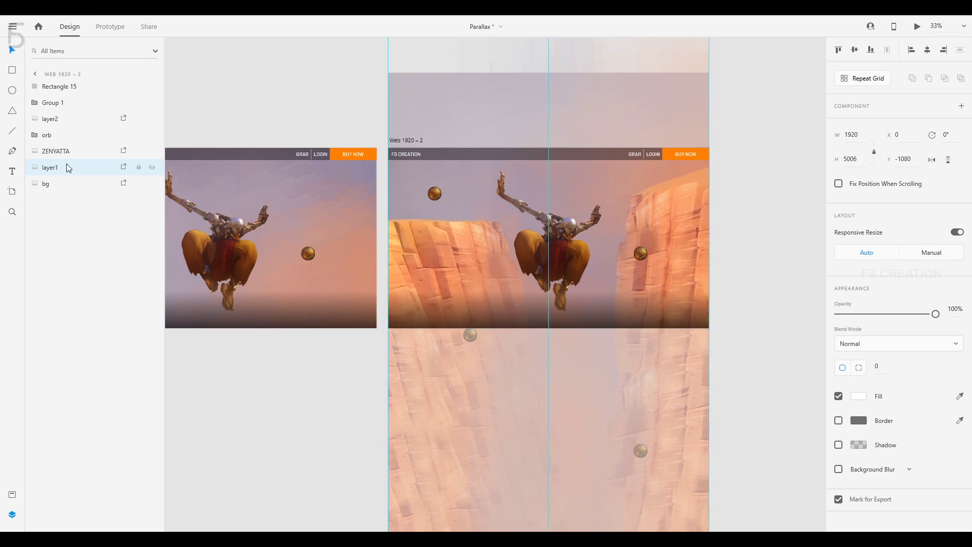
Move the orb group in the Web 1920 – 2 artboard up to Y -2697
{"action": "left_click", "coordinate": [69, 152]}
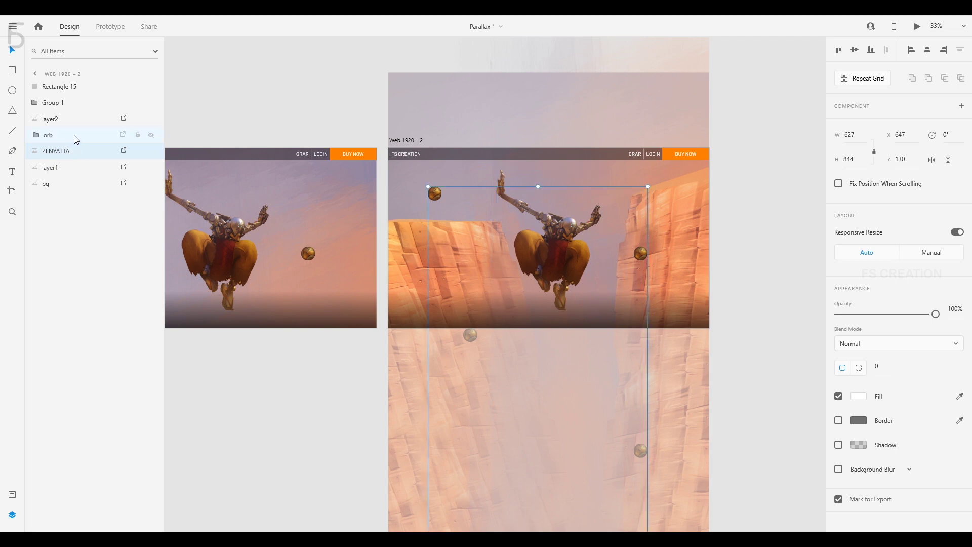
{"action": "left_click", "coordinate": [73, 136]}
{"action": "key", "text": "shift+Up"}
{"action": "key", "text": "shift+Up"}
{"action": "key", "text": "shift+Up"}
{"action": "key", "text": "shift+Up"}
{"action": "key", "text": "shift+Up"}
{"action": "key", "text": "shift+Up"}
{"action": "key", "text": "shift+Up"}
{"action": "key", "text": "shift+Up"}
{"action": "key", "text": "shift+Up"}
{"action": "key", "text": "shift+Up"}
{"action": "key", "text": "shift+Up"}
{"action": "key", "text": "shift+Up"}
{"action": "key", "text": "shift+Up"}
{"action": "key", "text": "shift+Up"}
{"action": "key", "text": "shift+Up"}
{"action": "key", "text": "shift+Up"}
{"action": "key", "text": "shift+Up"}
{"action": "key", "text": "shift+Up"}
{"action": "key", "text": "shift+Up"}
{"action": "key", "text": "shift+Up"}
{"action": "key", "text": "shift+Up"}
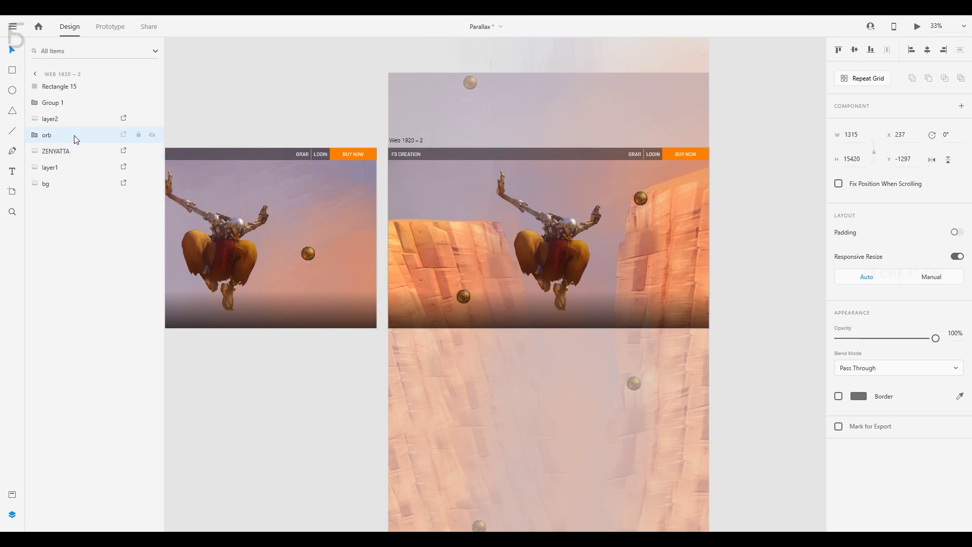
{"action": "key", "text": "shift+Up"}
{"action": "key", "text": "shift+Up"}
{"action": "key", "text": "shift+Up"}
{"action": "key", "text": "shift+Up"}
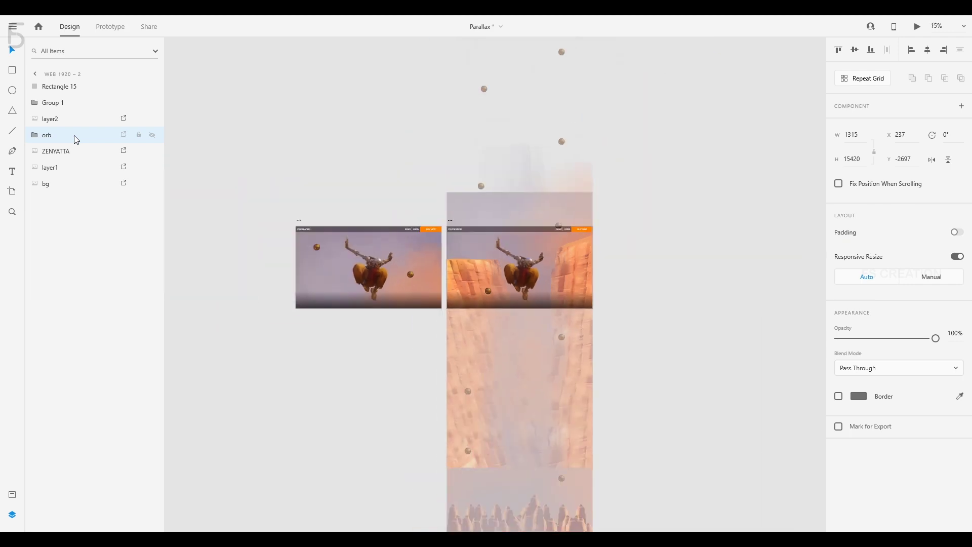
Duplicate the Web 1920 – 2 artboard to create a third artboard beside it
{"action": "left_click", "coordinate": [740, 237]}
{"action": "key", "text": "ctrl+minus"}
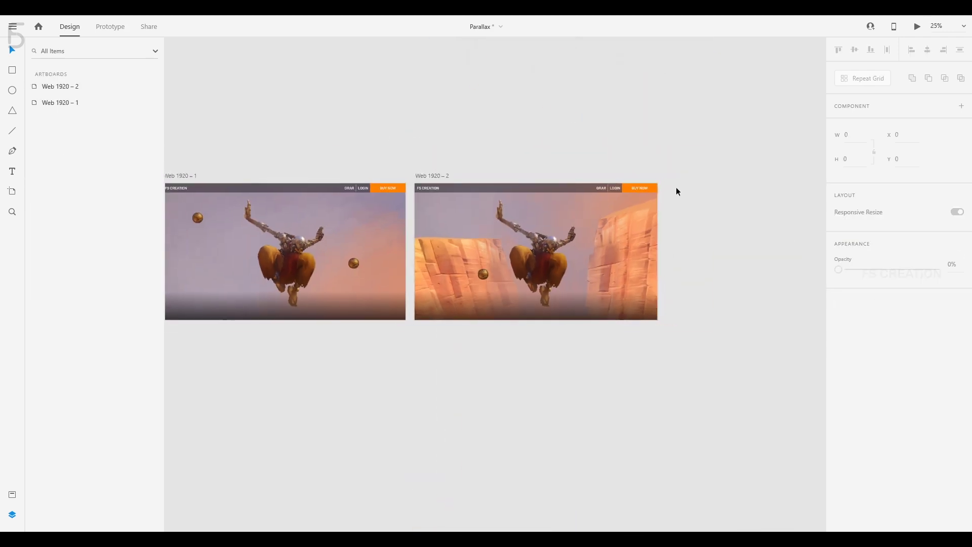
{"action": "left_click_drag", "start_coordinate": [674, 182], "coordinate": [629, 177]}
{"action": "left_click", "coordinate": [380, 171]}
{"action": "scroll", "coordinate": [377, 168], "scroll_direction": "right", "scroll_amount": 1}
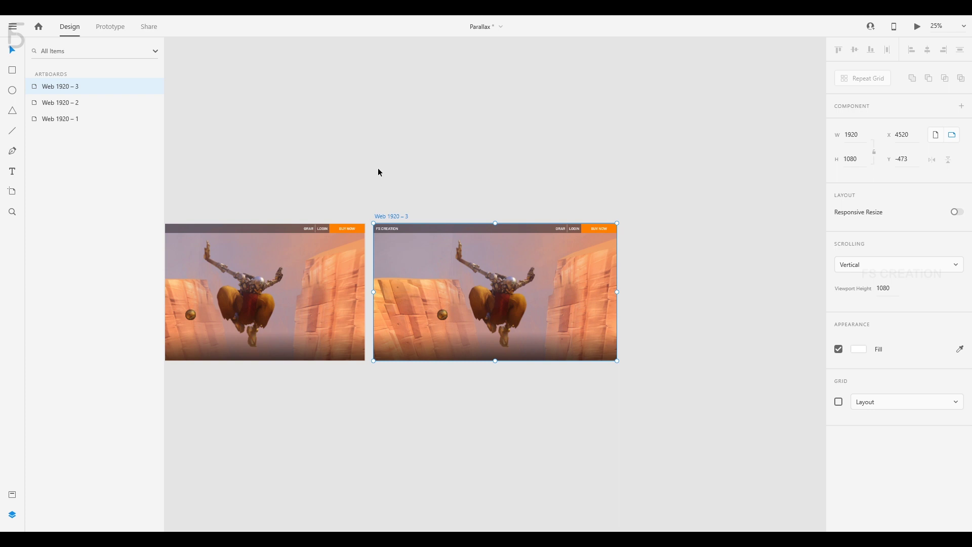
Move the bg image in the Web 1920 – 3 artboard up to Y -900
{"action": "left_click", "coordinate": [500, 279]}
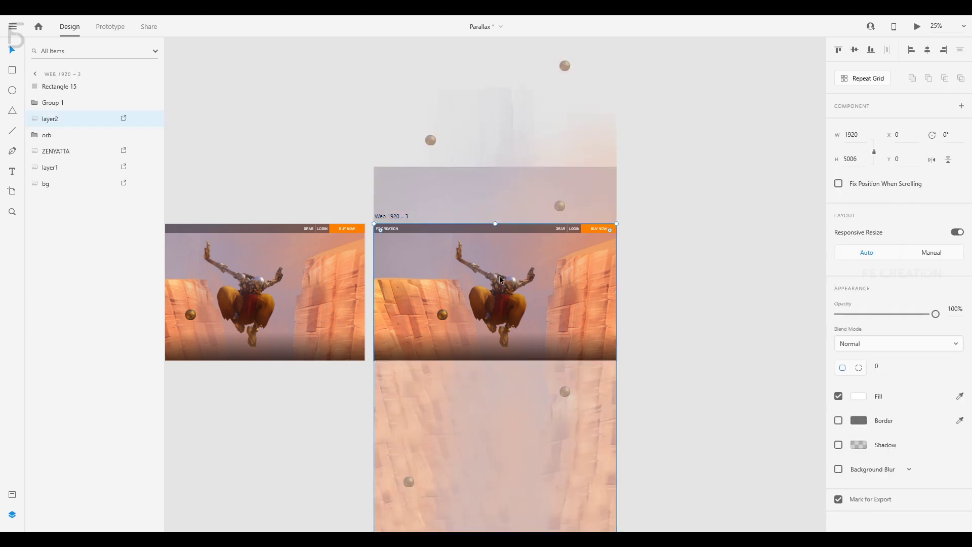
{"action": "left_click", "coordinate": [75, 190]}
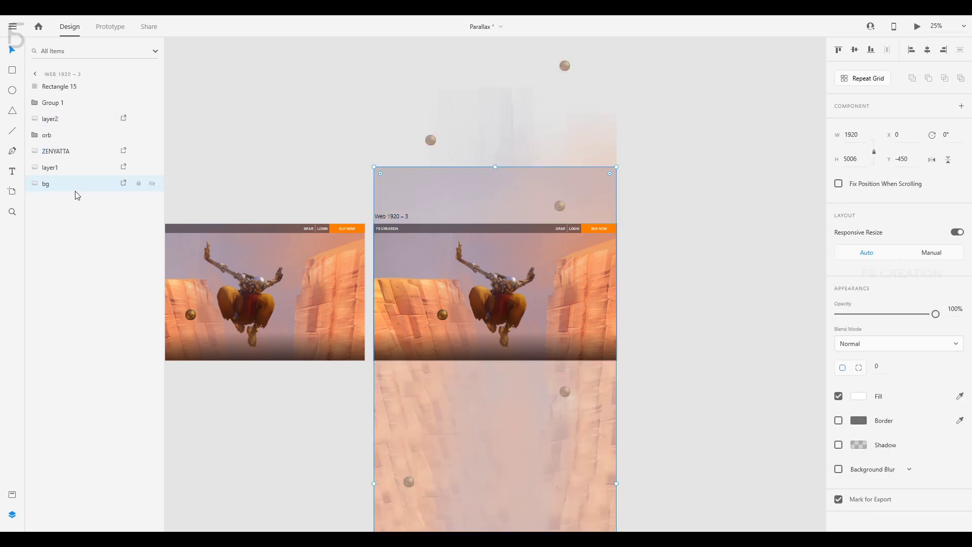
{"action": "right_click", "coordinate": [75, 192]}
{"action": "left_click", "coordinate": [61, 189]}
{"action": "key", "text": "shift+Up"}
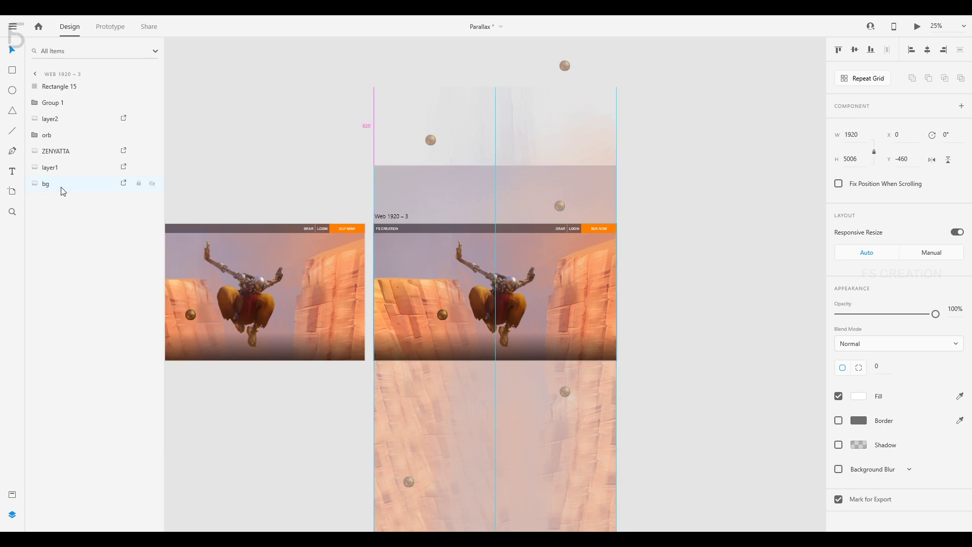
{"action": "key", "text": "shift+Up"}
{"action": "key", "text": "shift+Up"}
{"action": "key", "text": "shift+Up"}
{"action": "key", "text": "shift+Up"}
{"action": "key", "text": "shift+Up"}
{"action": "key", "text": "shift+Up"}
{"action": "key", "text": "shift+Up"}
{"action": "key", "text": "shift+Up"}
{"action": "key", "text": "shift+Up"}
{"action": "key", "text": "shift+Up"}
{"action": "key", "text": "shift+Up"}
{"action": "key", "text": "shift+Up"}
{"action": "key", "text": "shift+Up"}
{"action": "key", "text": "shift+Up"}
{"action": "key", "text": "shift+Up"}
{"action": "key", "text": "shift+Up"}
{"action": "key", "text": "shift+Up"}
{"action": "key", "text": "shift+Up"}
{"action": "key", "text": "shift+Up"}
{"action": "key", "text": "shift+Up"}
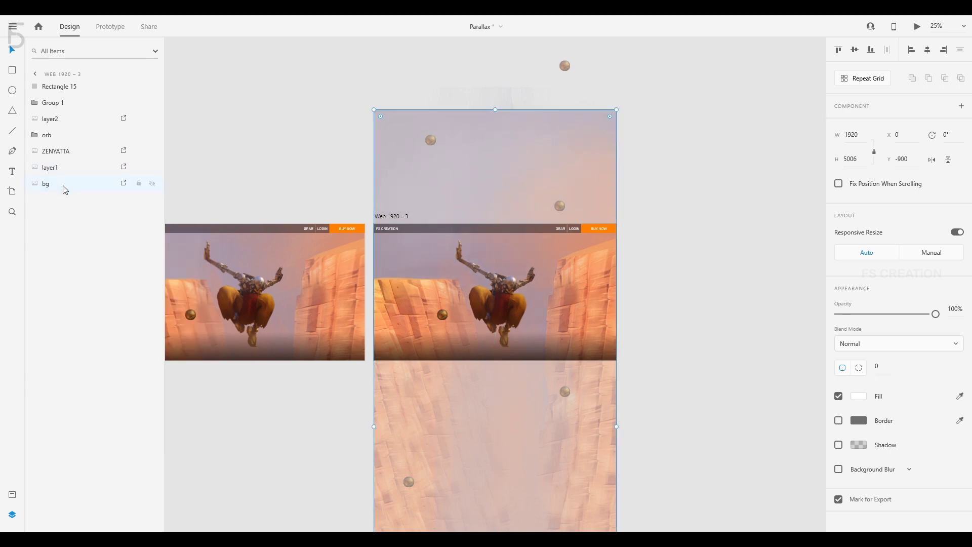
Move the layer1 canyon image in the Web 1920 – 3 artboard up to about Y -1840
{"action": "left_click", "coordinate": [68, 165]}
{"action": "key", "text": "shift+Up"}
{"action": "key", "text": "shift+Up"}
{"action": "key", "text": "shift+Up"}
{"action": "key", "text": "shift+Up"}
{"action": "key", "text": "shift+Up"}
{"action": "key", "text": "shift+Up"}
{"action": "key", "text": "shift+Up"}
{"action": "key", "text": "shift+Up"}
{"action": "key", "text": "shift+Up"}
{"action": "key", "text": "shift+Up"}
{"action": "key", "text": "shift+Up"}
{"action": "key", "text": "shift+Up"}
{"action": "key", "text": "shift+Up"}
{"action": "key", "text": "shift+Up"}
{"action": "key", "text": "shift+Up"}
{"action": "key", "text": "shift+Up"}
{"action": "key", "text": "shift+Up"}
{"action": "key", "text": "shift+Up"}
{"action": "key", "text": "shift+Up"}
{"action": "key", "text": "shift+Up"}
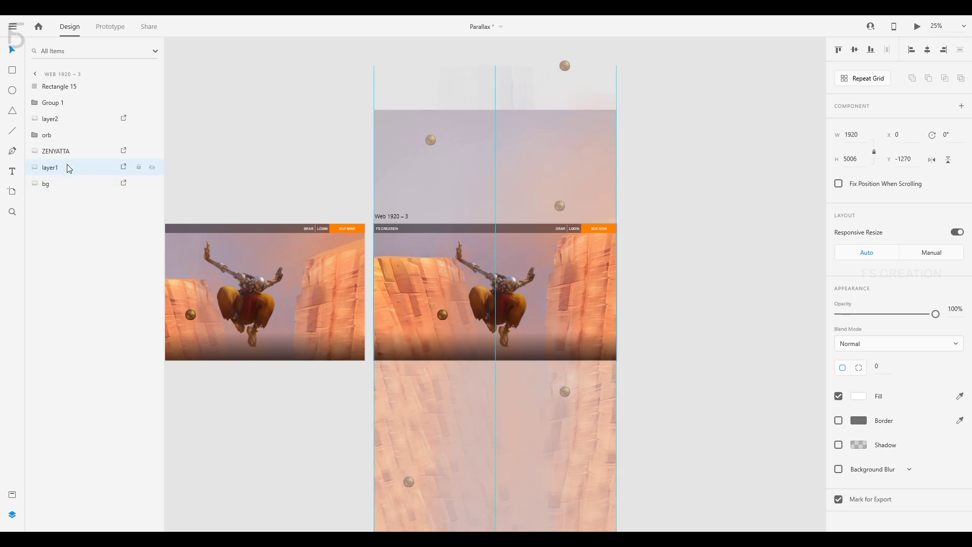
{"action": "key", "text": "shift+Up"}
{"action": "key", "text": "shift+Up"}
{"action": "key", "text": "shift+Up"}
{"action": "key", "text": "shift+Up"}
{"action": "key", "text": "shift+Up"}
{"action": "key", "text": "shift+Up"}
{"action": "key", "text": "shift+Up"}
{"action": "key", "text": "shift+Up"}
{"action": "key", "text": "shift+Up"}
{"action": "key", "text": "shift+Up"}
{"action": "key", "text": "shift+Up"}
{"action": "key", "text": "shift+Up"}
{"action": "key", "text": "shift+Up"}
{"action": "key", "text": "shift+Up"}
{"action": "key", "text": "shift+Up"}
{"action": "key", "text": "shift+Up"}
{"action": "key", "text": "shift+Up"}
{"action": "key", "text": "shift+Up"}
{"action": "key", "text": "shift+Up"}
{"action": "key", "text": "shift+Up"}
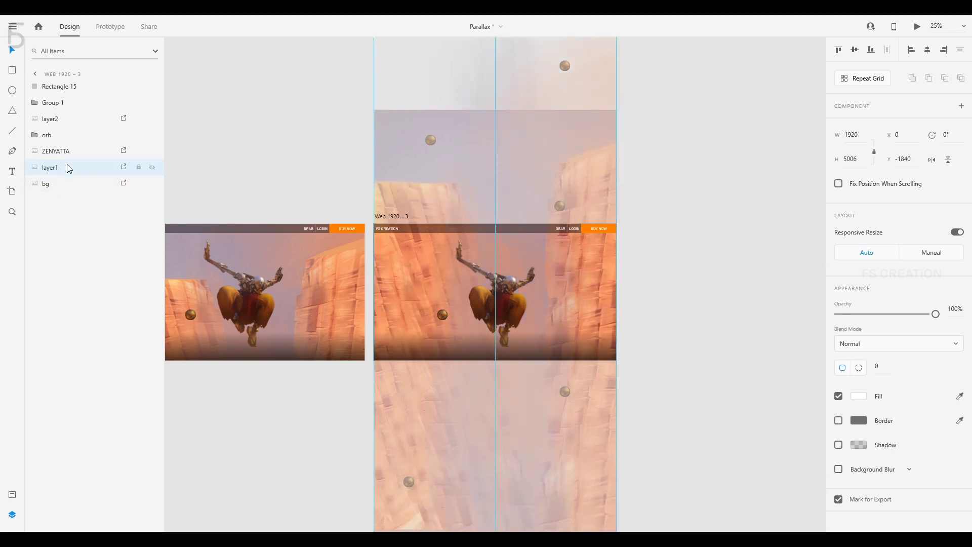
{"action": "key", "text": "shift+Up"}
{"action": "left_click", "coordinate": [78, 149]}
{"action": "key", "text": "shift+Up"}
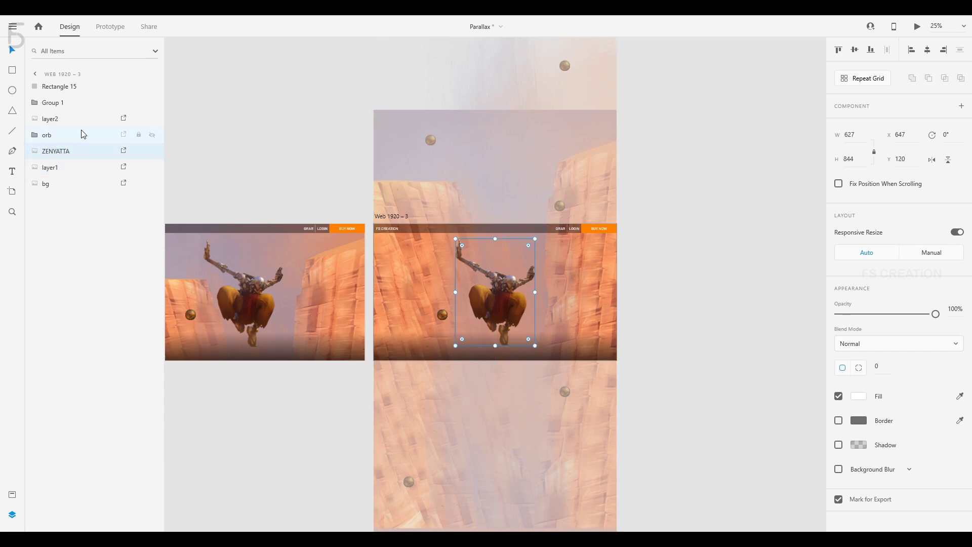
{"action": "key", "text": "shift+Down"}
{"action": "key", "text": "shift+Down"}
Move the orb group in the Web 1920 – 3 artboard up beyond Y -3987
{"action": "left_click", "coordinate": [84, 134]}
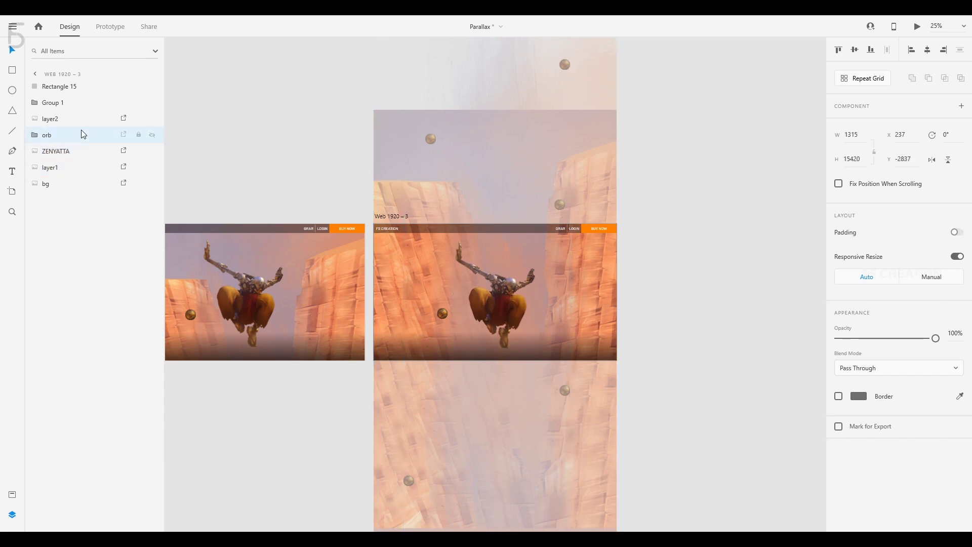
{"action": "key", "text": "shift+Up"}
{"action": "key", "text": "shift+Up"}
{"action": "key", "text": "shift+Up"}
{"action": "key", "text": "shift+Up"}
{"action": "key", "text": "shift+Up"}
{"action": "key", "text": "shift+Up"}
{"action": "key", "text": "shift+Up"}
{"action": "key", "text": "shift+Up"}
{"action": "key", "text": "shift+Up"}
{"action": "key", "text": "shift+Up"}
{"action": "key", "text": "shift+Up"}
{"action": "key", "text": "shift+Up"}
{"action": "key", "text": "shift+Up"}
{"action": "key", "text": "shift+Up"}
{"action": "key", "text": "shift+Up"}
{"action": "key", "text": "shift+Up"}
{"action": "key", "text": "shift+Up"}
{"action": "key", "text": "shift+Up"}
{"action": "key", "text": "shift+Up"}
{"action": "key", "text": "shift+Up"}
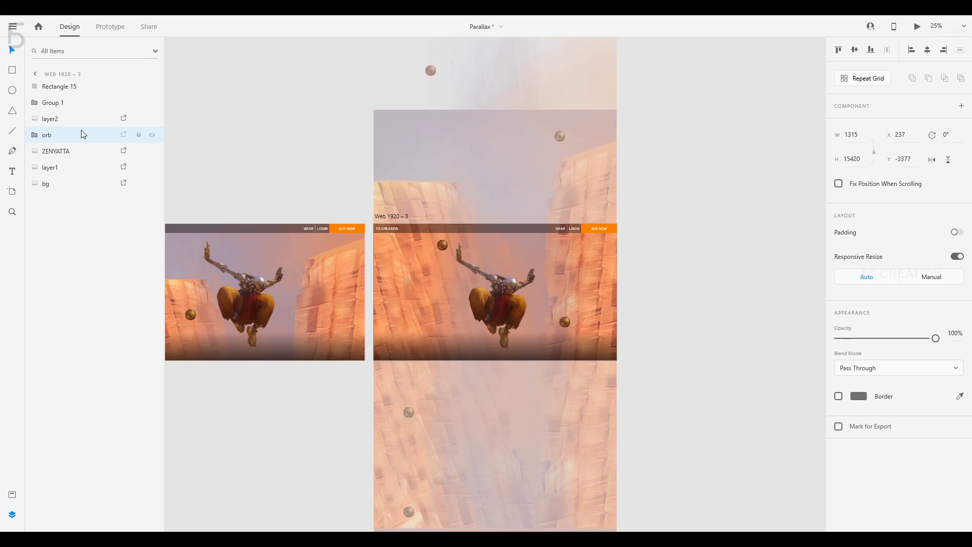
{"action": "key", "text": "shift+Up"}
{"action": "key", "text": "shift+Up"}
{"action": "key", "text": "shift+Up"}
{"action": "key", "text": "shift+Up"}
{"action": "key", "text": "shift+Up"}
{"action": "key", "text": "shift+Up"}
{"action": "key", "text": "shift+Up"}
{"action": "key", "text": "shift+Up"}
{"action": "key", "text": "shift+Up"}
{"action": "key", "text": "shift+Up"}
{"action": "key", "text": "shift+Up"}
{"action": "key", "text": "shift+Up"}
{"action": "key", "text": "shift+Up"}
{"action": "key", "text": "shift+Up"}
{"action": "key", "text": "shift+Up"}
{"action": "key", "text": "shift+Up"}
{"action": "key", "text": "shift+Up"}
{"action": "key", "text": "shift+Up"}
{"action": "key", "text": "shift+Up"}
{"action": "key", "text": "shift+Up"}
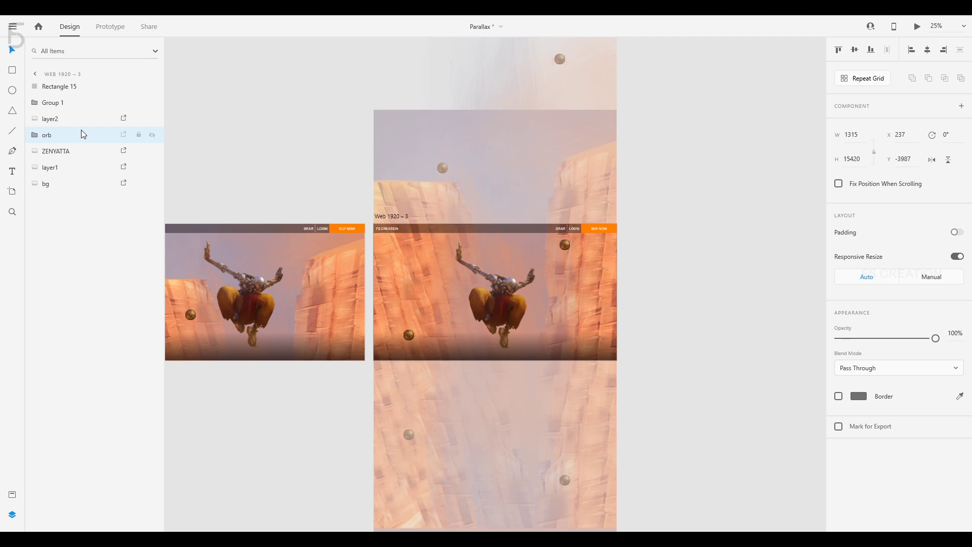
{"action": "key", "text": "shift+Up"}
{"action": "key", "text": "shift+Up"}
{"action": "key", "text": "shift+Up"}
{"action": "key", "text": "shift+Up"}
{"action": "key", "text": "shift+Up"}
{"action": "key", "text": "shift+Up"}
{"action": "key", "text": "shift+Up"}
{"action": "key", "text": "shift+Up"}
{"action": "key", "text": "shift+Up"}
{"action": "key", "text": "shift+Up"}
{"action": "key", "text": "shift+Up"}
{"action": "key", "text": "shift+Up"}
{"action": "key", "text": "shift+Up"}
{"action": "key", "text": "shift+Up"}
Move the layer2 image in the Web 1920 – 3 artboard up to Y -1570
{"action": "left_click", "coordinate": [72, 117]}
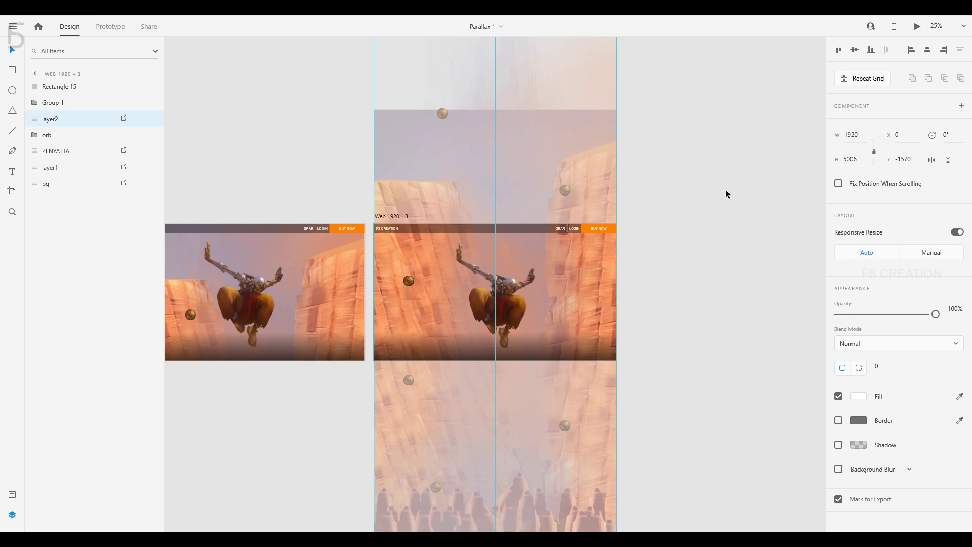
{"action": "left_click", "coordinate": [696, 189]}
Duplicate the Web 1920 – 3 artboard to create a fourth artboard beside it
{"action": "key", "text": "ctrl+minus"}
{"action": "key", "text": "ctrl+minus"}
{"action": "key", "text": "ctrl+minus"}
{"action": "key", "text": "ctrl+plus"}
{"action": "left_click_drag", "start_coordinate": [504, 170], "coordinate": [552, 150]}
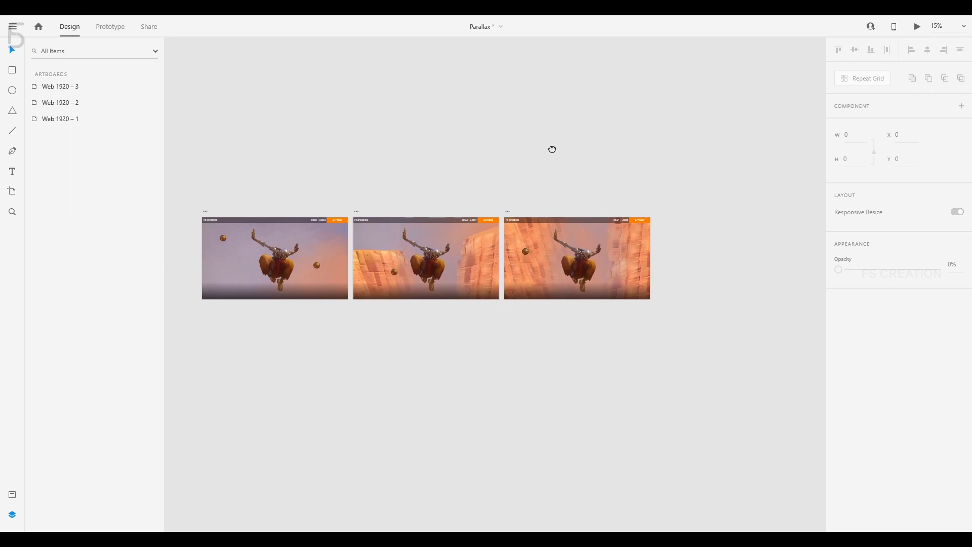
{"action": "left_click", "coordinate": [508, 211]}
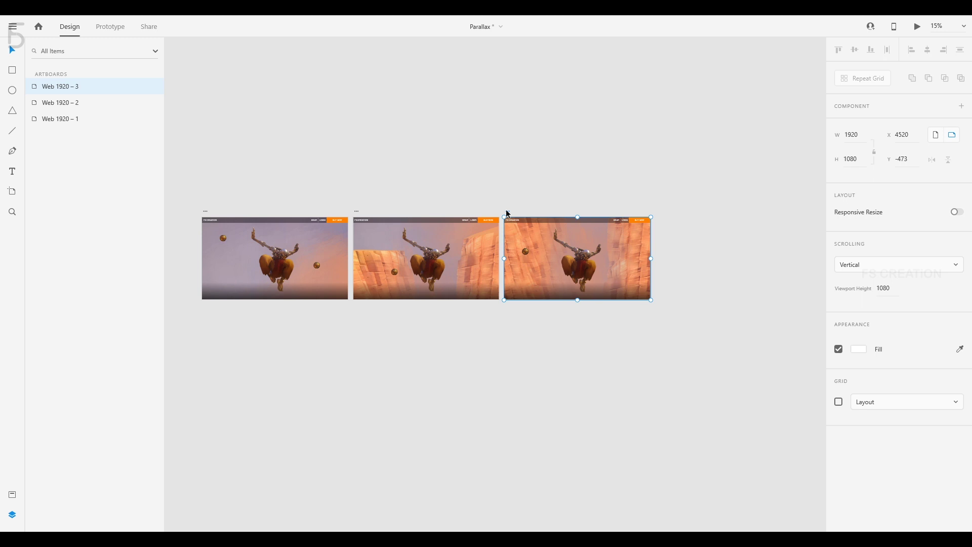
{"action": "key", "text": "ctrl+d"}
{"action": "left_click_drag", "start_coordinate": [741, 185], "coordinate": [548, 185]}
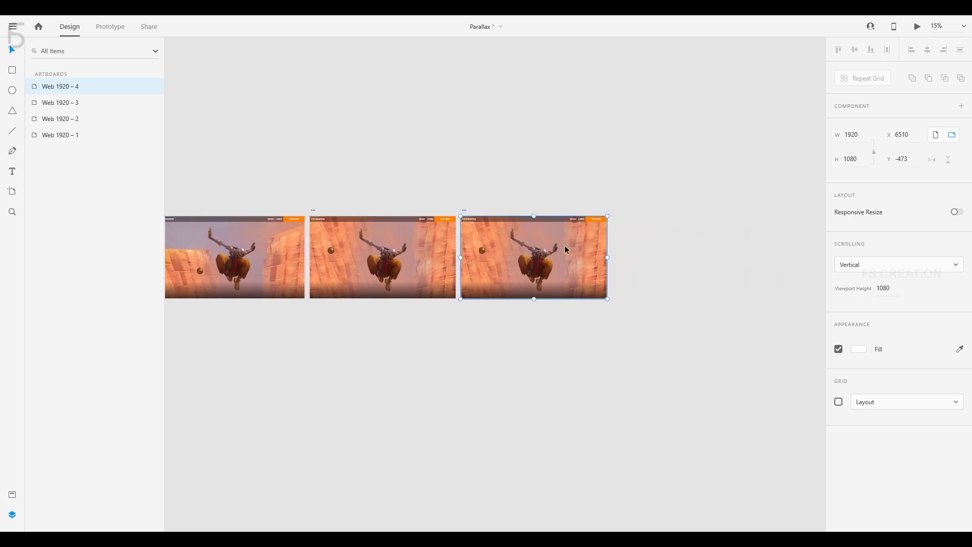
Move the bg background image in the Web 1920 – 4 artboard up to about Y -1880
{"action": "left_click", "coordinate": [587, 260]}
{"action": "left_click", "coordinate": [91, 183]}
{"action": "key", "text": "shift+Up"}
{"action": "key", "text": "shift+Up"}
{"action": "key", "text": "shift+Up"}
{"action": "key", "text": "shift+Up"}
{"action": "key", "text": "shift+Up"}
{"action": "key", "text": "shift+Up"}
{"action": "key", "text": "shift+Up"}
{"action": "key", "text": "shift+Up"}
{"action": "key", "text": "shift+Up"}
{"action": "key", "text": "shift+Up"}
{"action": "key", "text": "shift+Up"}
{"action": "key", "text": "shift+Up"}
{"action": "key", "text": "shift+Up"}
{"action": "key", "text": "shift+Up"}
{"action": "key", "text": "shift+Up"}
{"action": "key", "text": "shift+Up"}
{"action": "key", "text": "shift+Up"}
{"action": "key", "text": "shift+Up"}
{"action": "key", "text": "shift+Up"}
{"action": "key", "text": "shift+Up"}
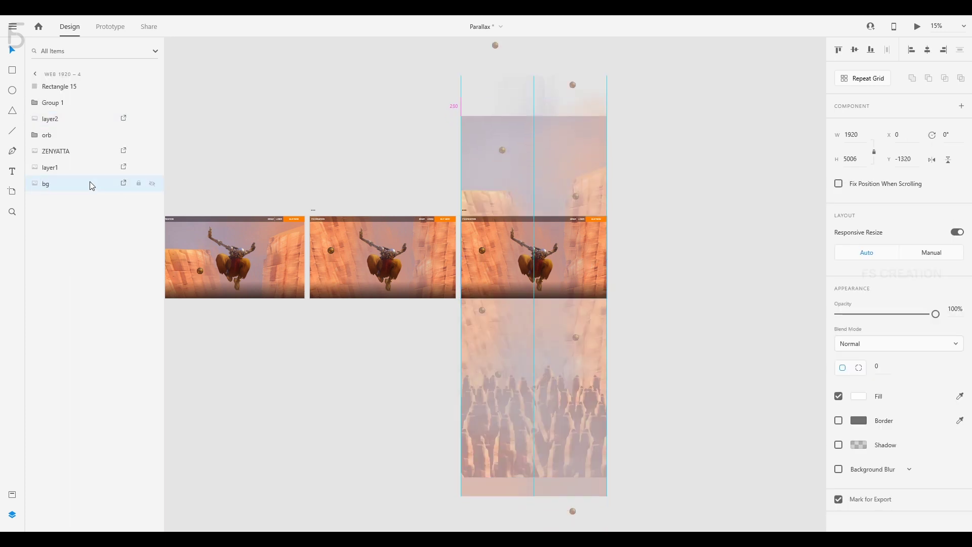
{"action": "key", "text": "shift+Up"}
{"action": "key", "text": "shift+Up"}
{"action": "key", "text": "shift+Up"}
{"action": "key", "text": "shift+Up"}
{"action": "key", "text": "shift+Up"}
{"action": "key", "text": "shift+Up"}
{"action": "key", "text": "shift+Up"}
{"action": "key", "text": "shift+Up"}
{"action": "key", "text": "shift+Up"}
{"action": "key", "text": "shift+Up"}
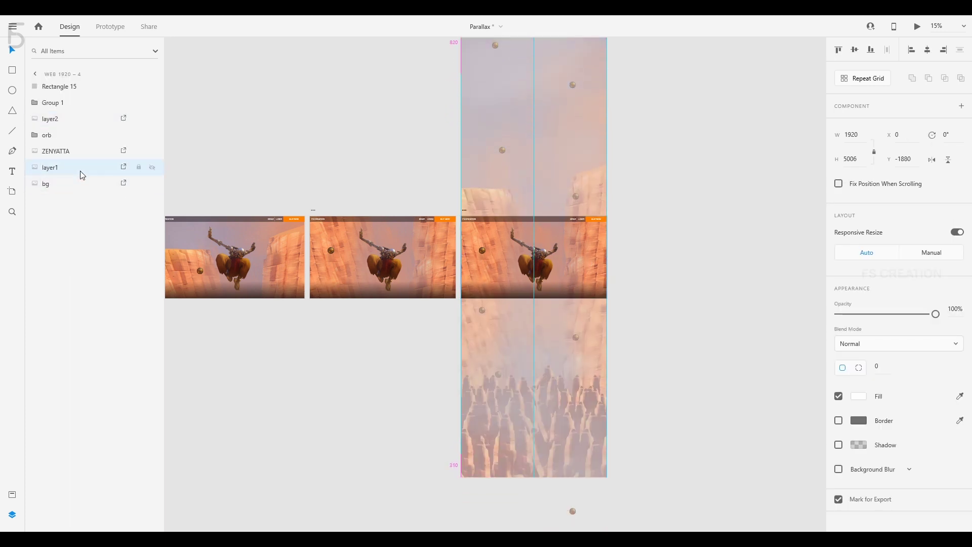
Move the ZENYATTA image in the Web 1920 – 4 artboard down until it sits below the artboard's visible area
{"action": "left_click", "coordinate": [74, 151]}
{"action": "key", "text": "shift+Down"}
{"action": "key", "text": "shift+Down"}
{"action": "key", "text": "shift+Down"}
{"action": "key", "text": "shift+Down"}
{"action": "key", "text": "shift+Down"}
{"action": "key", "text": "shift+Down"}
{"action": "key", "text": "shift+Down"}
{"action": "key", "text": "shift+Down"}
{"action": "key", "text": "shift+Down"}
{"action": "key", "text": "shift+Down"}
Move the orb group in the Web 1920 – 4 artboard up to about Y -7900
{"action": "left_click", "coordinate": [74, 135]}
{"action": "key", "text": "shift+Up"}
{"action": "key", "text": "shift+Up"}
{"action": "key", "text": "shift+Up"}
{"action": "key", "text": "shift+Up"}
{"action": "key", "text": "shift+Up"}
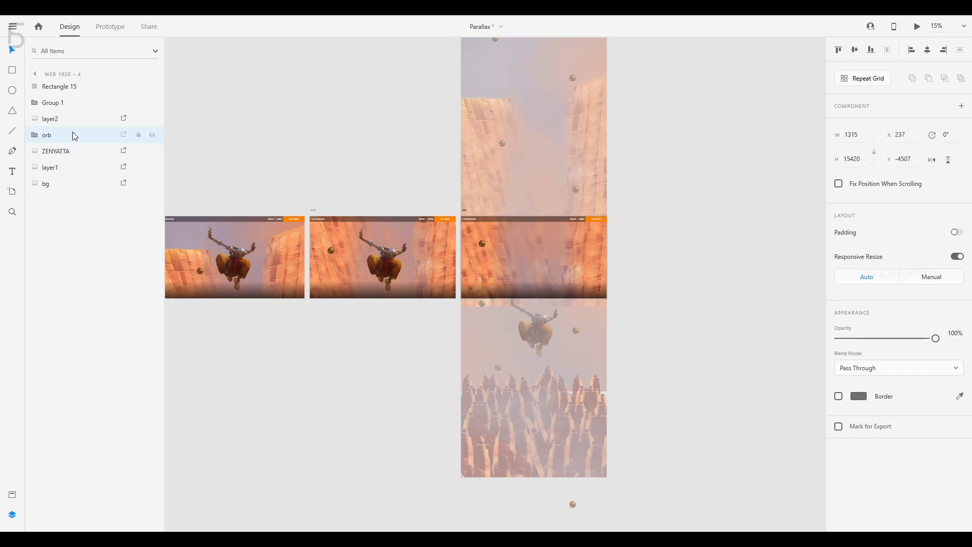
{"action": "key", "text": "shift+Up"}
{"action": "key", "text": "shift+Up"}
{"action": "key", "text": "shift+Up"}
{"action": "key", "text": "shift+Up"}
{"action": "key", "text": "shift+Up"}
{"action": "key", "text": "shift+Up"}
{"action": "key", "text": "shift+Up"}
{"action": "key", "text": "shift+Up"}
{"action": "key", "text": "shift+Up"}
{"action": "key", "text": "shift+Up"}
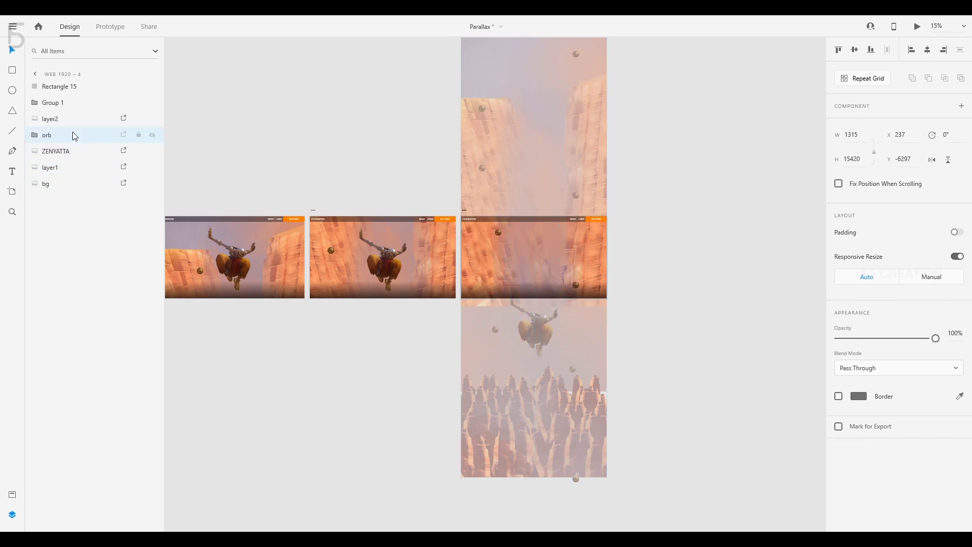
Select layer2 together with the orb group in Web 1920 – 4 and move both up to about Y -9147
{"action": "left_click", "coordinate": [61, 120], "text": "shift"}
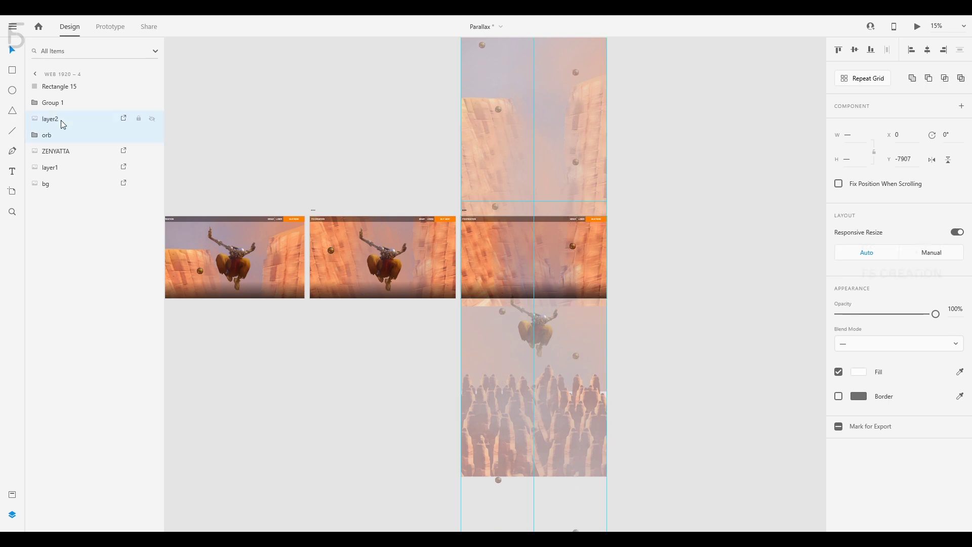
{"action": "key", "text": "shift+Up"}
{"action": "key", "text": "shift+Up"}
{"action": "key", "text": "shift+Up"}
{"action": "key", "text": "shift+Up"}
{"action": "key", "text": "shift+Up"}
{"action": "key", "text": "shift+Up"}
{"action": "key", "text": "shift+Up"}
{"action": "key", "text": "shift+Up"}
{"action": "key", "text": "shift+Up"}
{"action": "key", "text": "shift+Up"}
{"action": "key", "text": "shift+Up"}
{"action": "key", "text": "shift+Up"}
{"action": "key", "text": "shift+Up"}
{"action": "key", "text": "shift+Up"}
{"action": "key", "text": "shift+Up"}
{"action": "key", "text": "shift+Down"}
{"action": "key", "text": "shift+Down"}
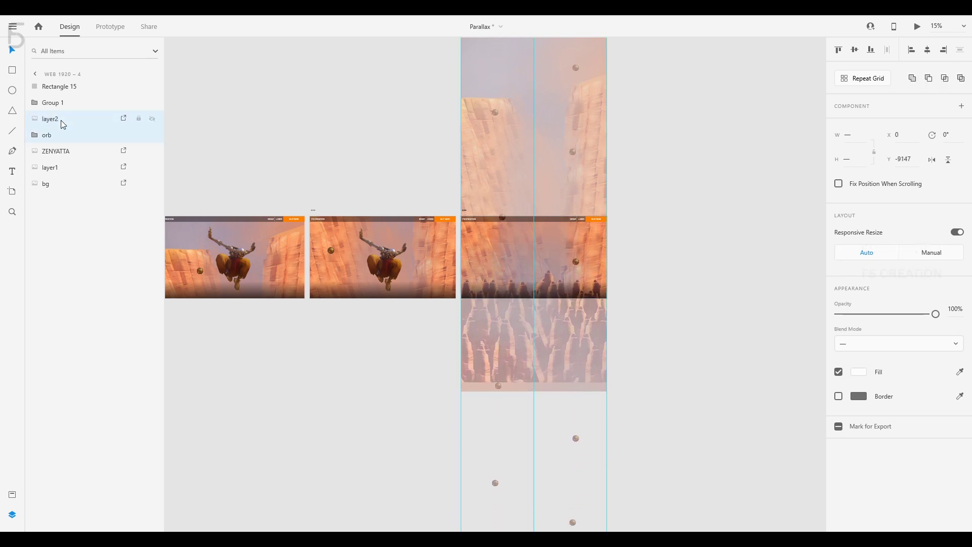
Link the Web 1920 – 1 artboard to Web 1920 – 2 with a tap-triggered prototype interaction
{"action": "left_click", "coordinate": [254, 154]}
{"action": "left_click_drag", "start_coordinate": [309, 72], "coordinate": [490, 69]}
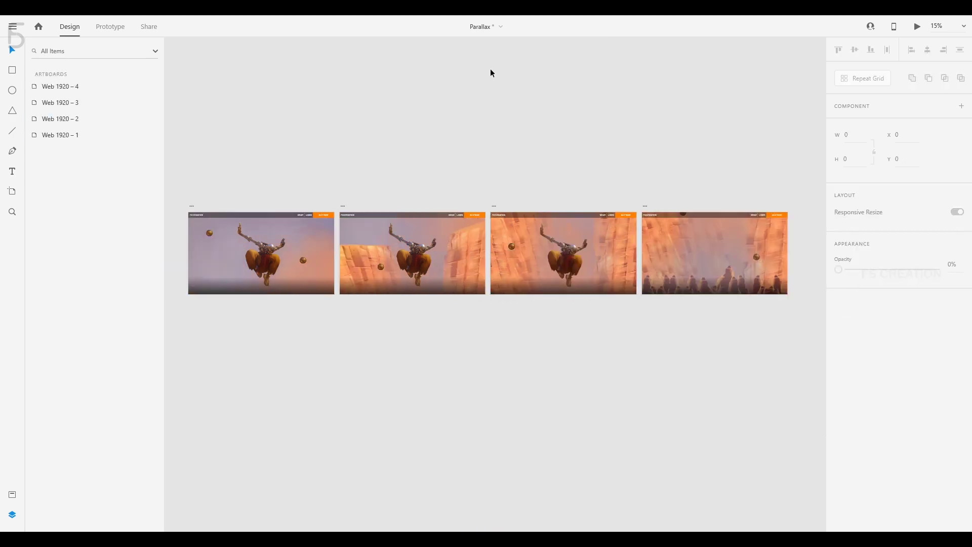
{"action": "left_click", "coordinate": [127, 28]}
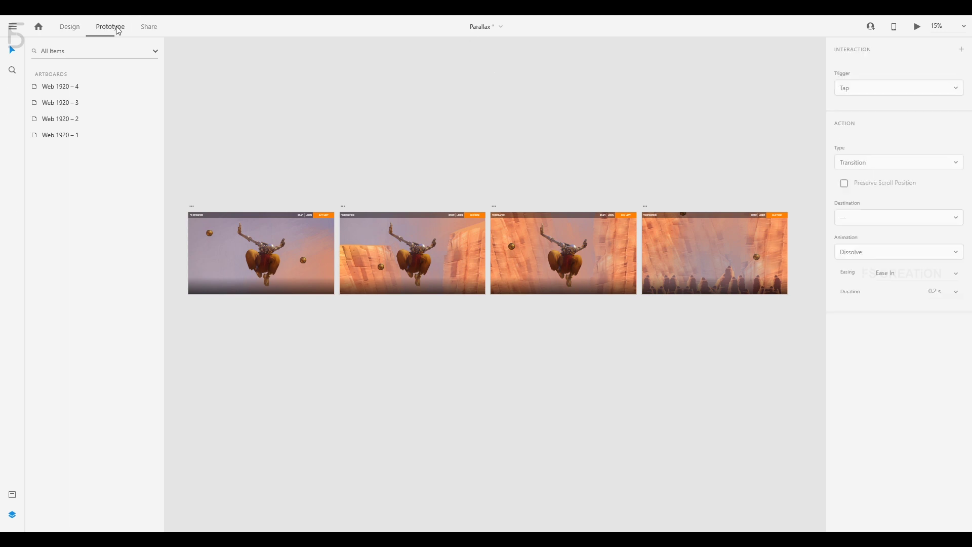
{"action": "left_click", "coordinate": [191, 205]}
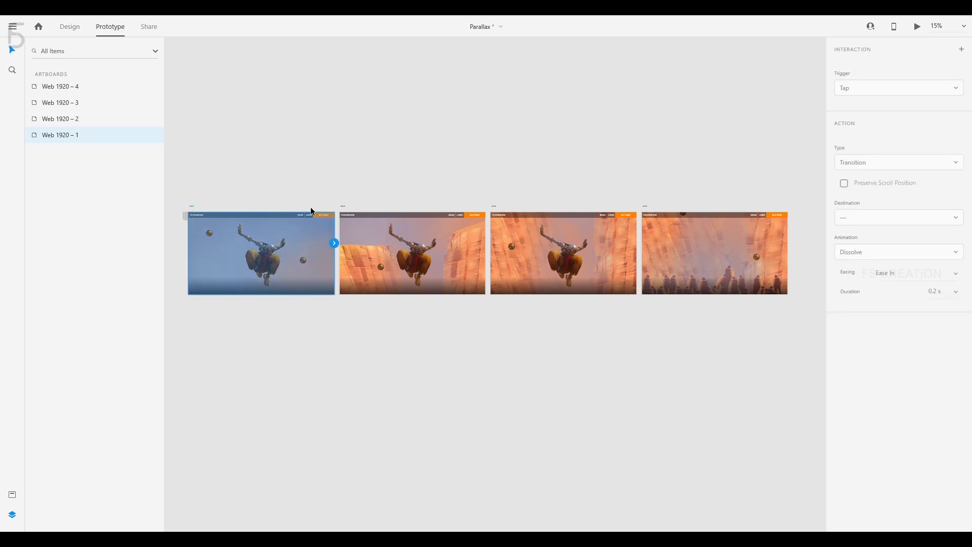
{"action": "left_click_drag", "start_coordinate": [420, 216], "coordinate": [428, 232]}
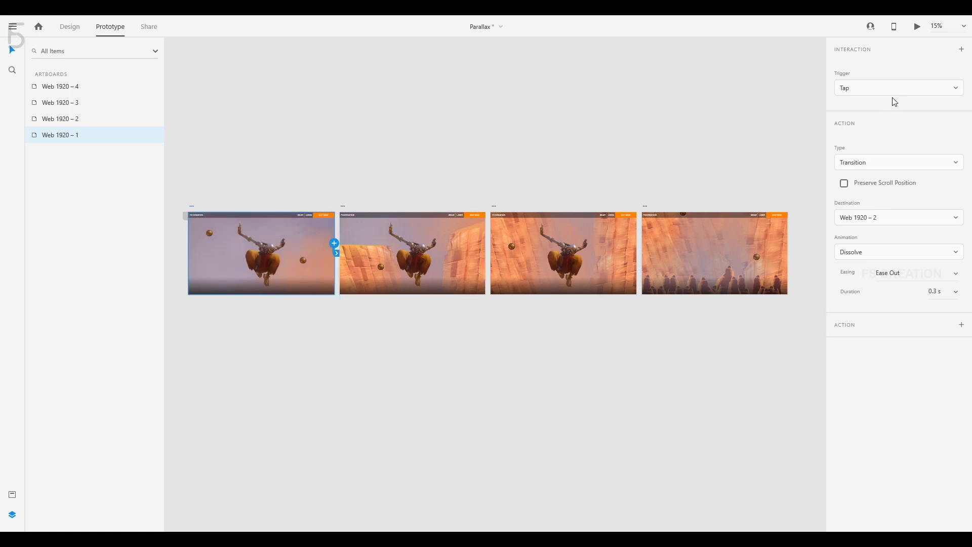
Set the interaction from Web 1920 – 1 to Auto-Animate with Snap easing and a 2 s duration
{"action": "left_click", "coordinate": [859, 161]}
{"action": "left_click", "coordinate": [875, 185]}
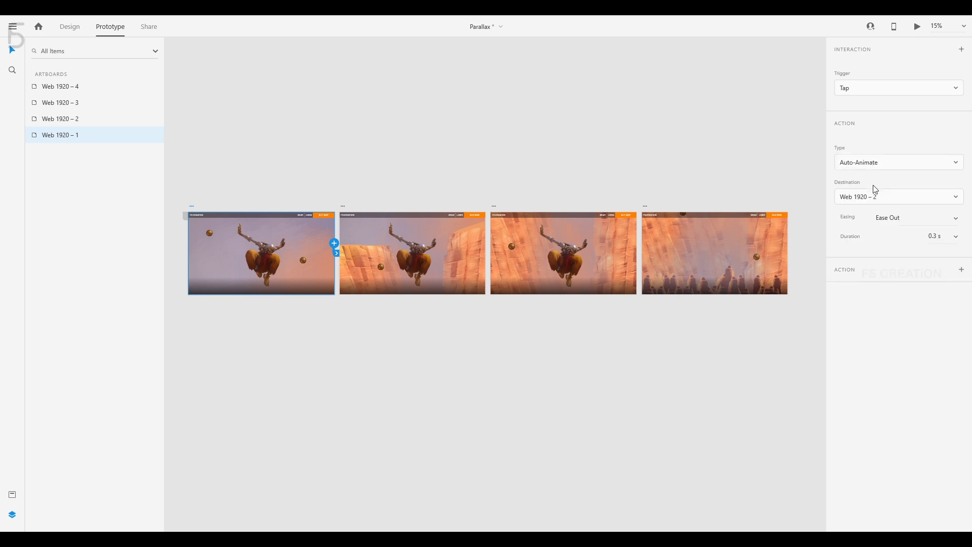
{"action": "left_click", "coordinate": [955, 223]}
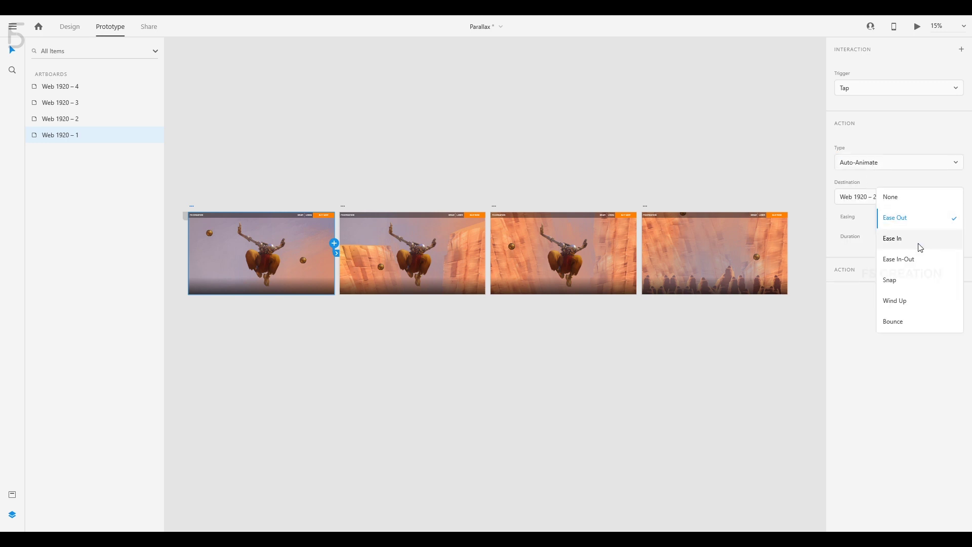
{"action": "left_click", "coordinate": [900, 279]}
{"action": "left_click", "coordinate": [956, 238]}
{"action": "left_click", "coordinate": [919, 237]}
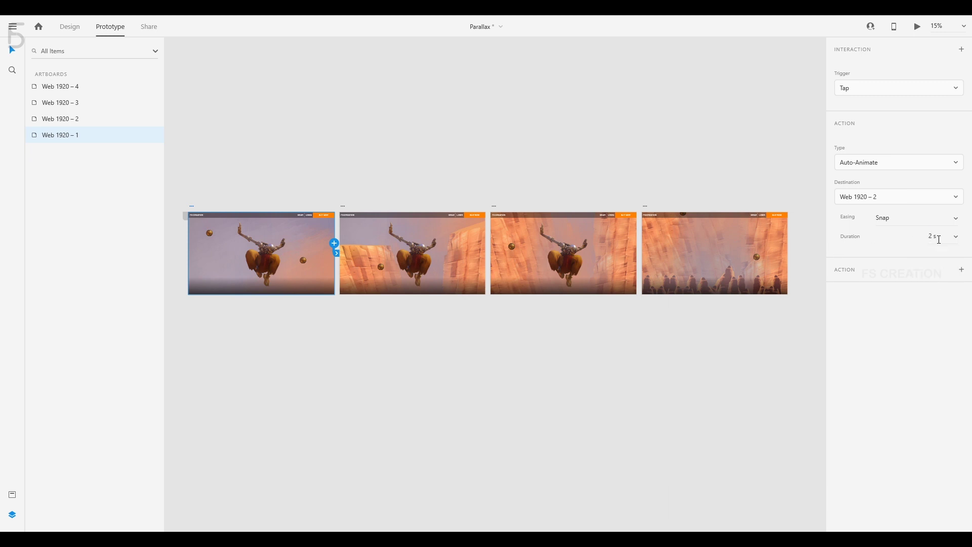
Link Web 1920 – 2 to Web 1920 – 3, Web 1920 – 3 to Web 1920 – 4, and Web 1920 – 4 back to Web 1920 – 1
{"action": "left_click", "coordinate": [342, 207]}
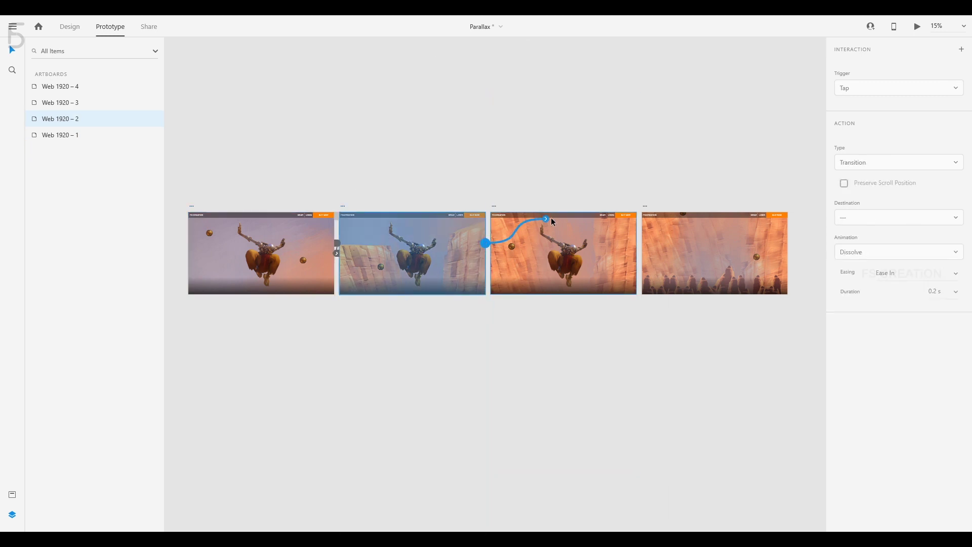
{"action": "left_click_drag", "start_coordinate": [552, 221], "coordinate": [551, 220]}
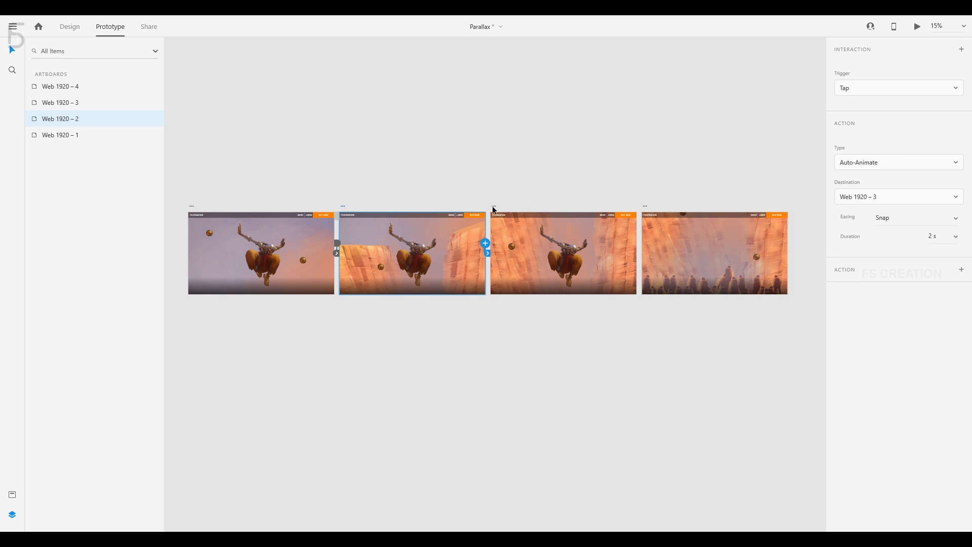
{"action": "left_click", "coordinate": [494, 208]}
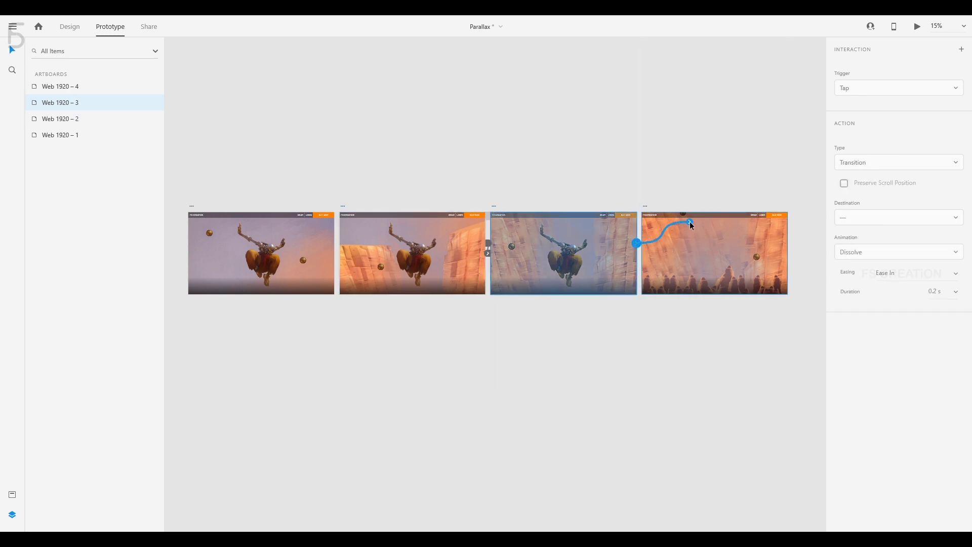
{"action": "left_click_drag", "start_coordinate": [691, 222], "coordinate": [690, 222]}
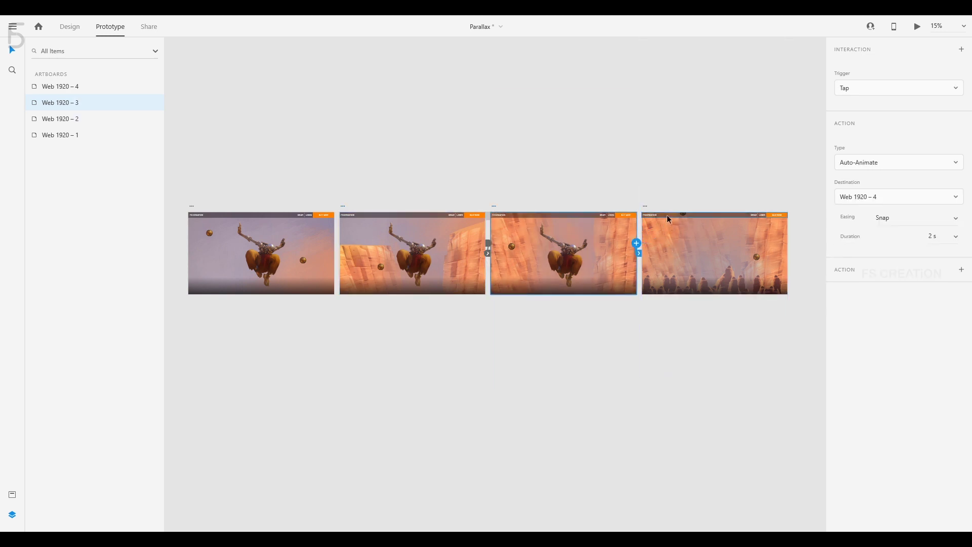
{"action": "left_click", "coordinate": [645, 206]}
{"action": "left_click_drag", "start_coordinate": [765, 313], "coordinate": [254, 234]}
Preview the prototype starting from Web 1920 – 1 and tap through the screens to check the parallax animation
{"action": "left_click", "coordinate": [191, 212]}
{"action": "left_click", "coordinate": [193, 208]}
{"action": "left_click", "coordinate": [724, 156]}
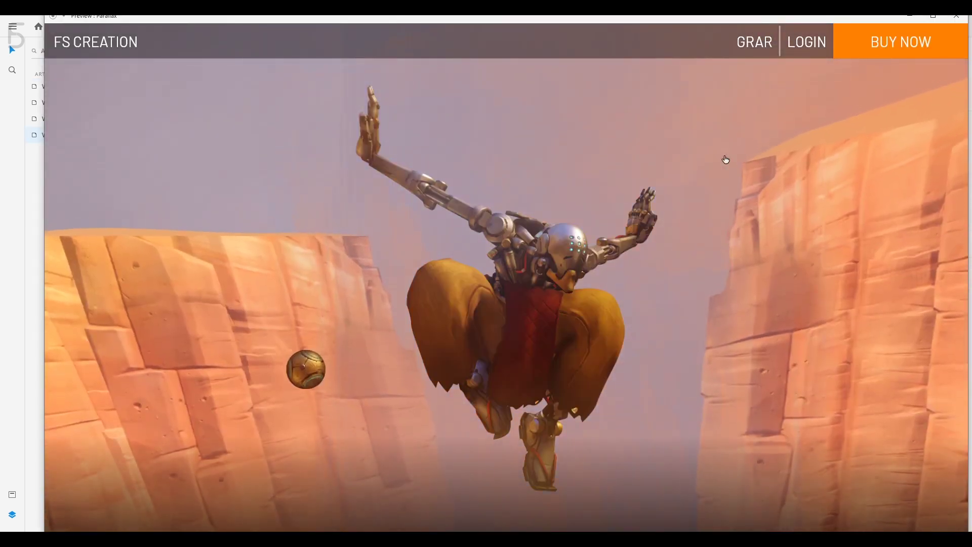
{"action": "left_click", "coordinate": [725, 157]}
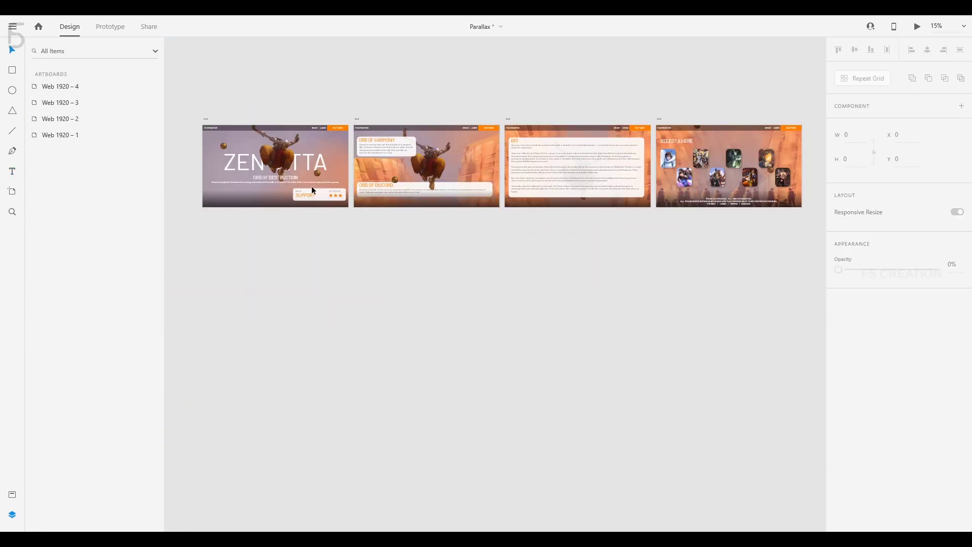
Preview the completed design with its text and hero content, starting from the Web 1920 – 1 artboard
{"action": "left_click", "coordinate": [204, 118]}
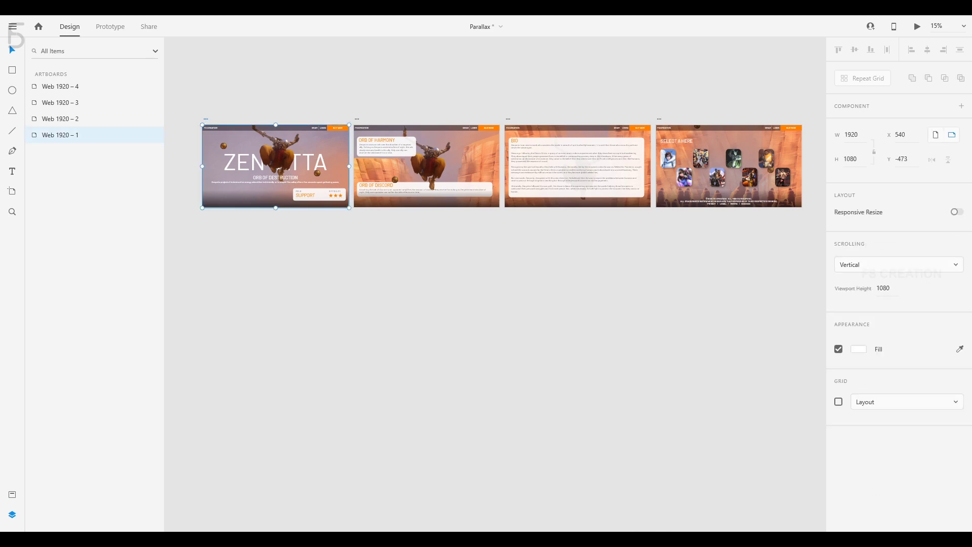
{"action": "left_click", "coordinate": [918, 26]}
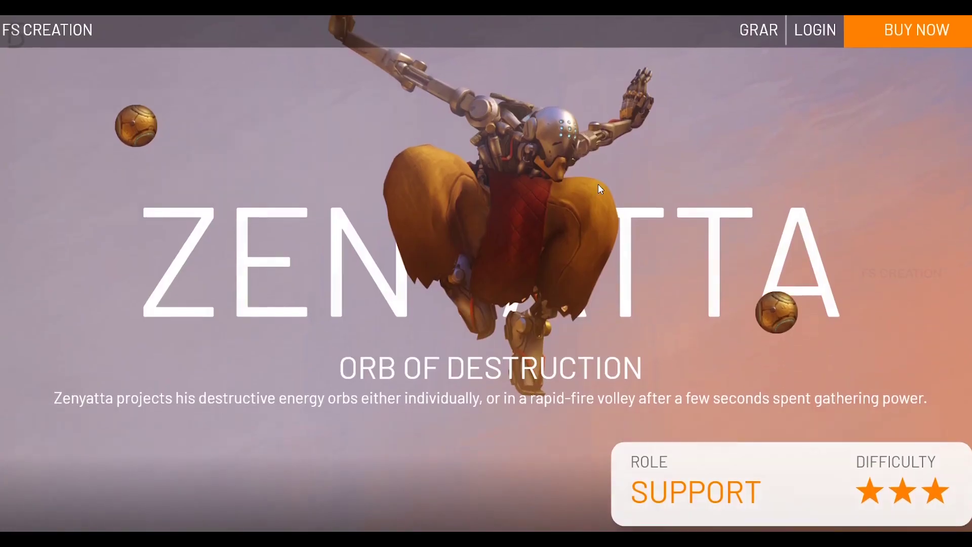